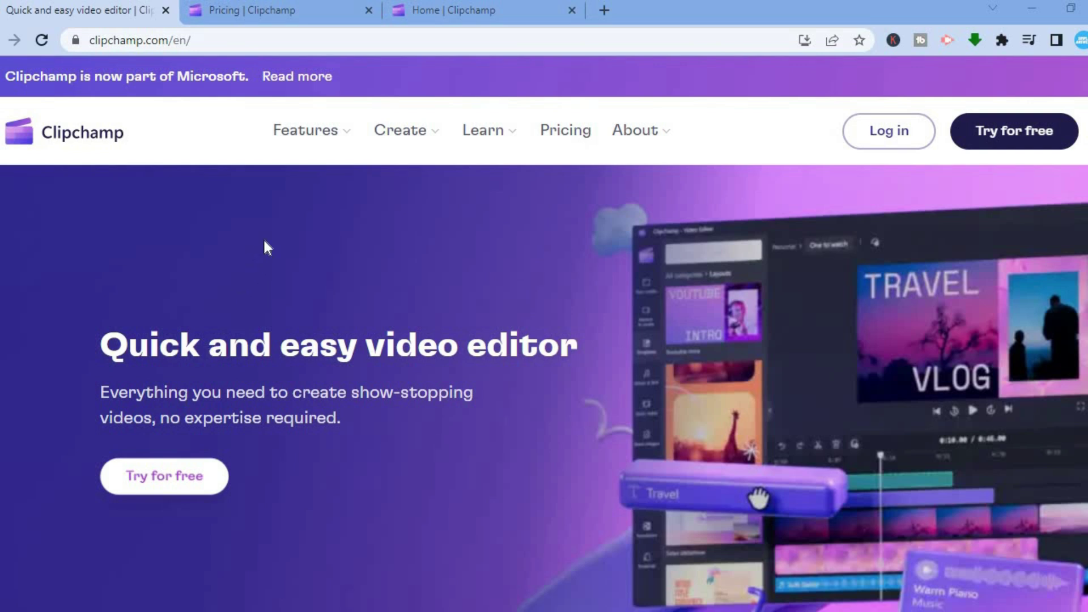
Step: Check the Clipchamp pricing plans, go to the app's home page, browse its templates and start a new video from scratch
{"action": "left_click", "coordinate": [253, 11]}
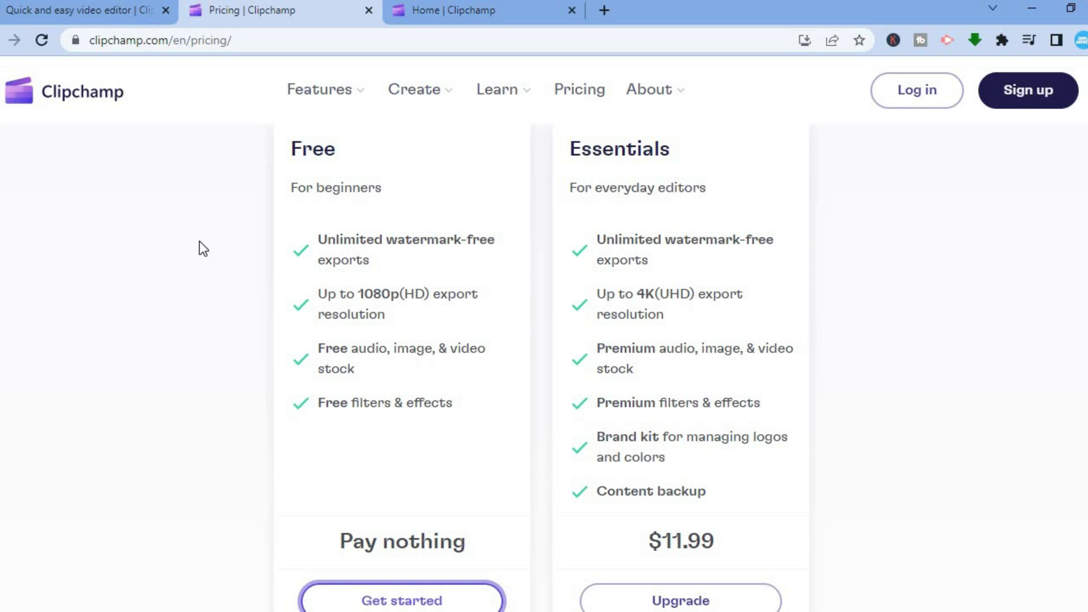
{"action": "left_click", "coordinate": [434, 8]}
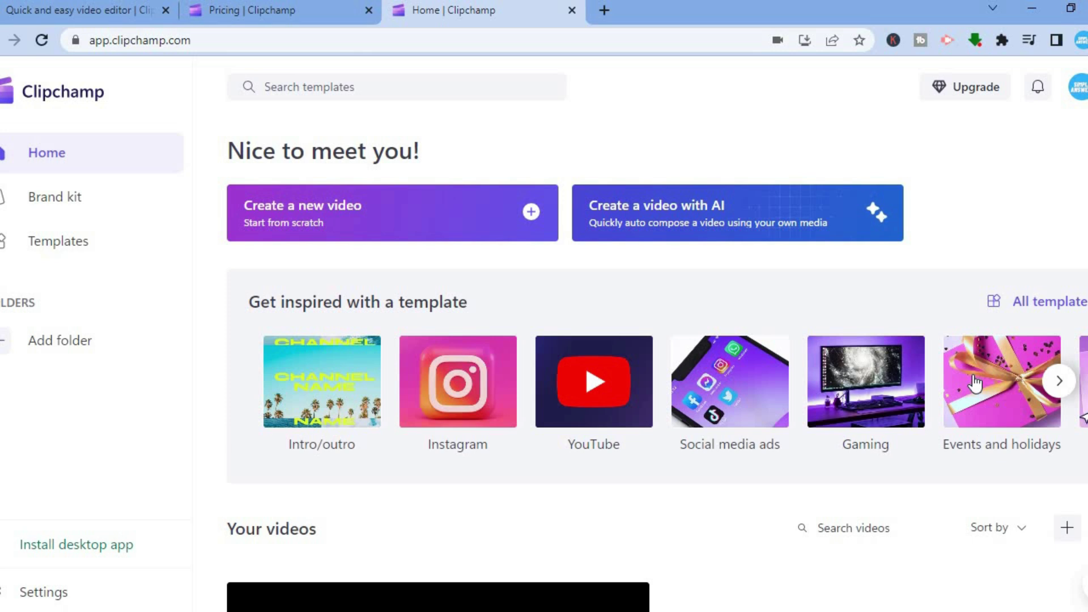
{"action": "left_click", "coordinate": [1058, 385]}
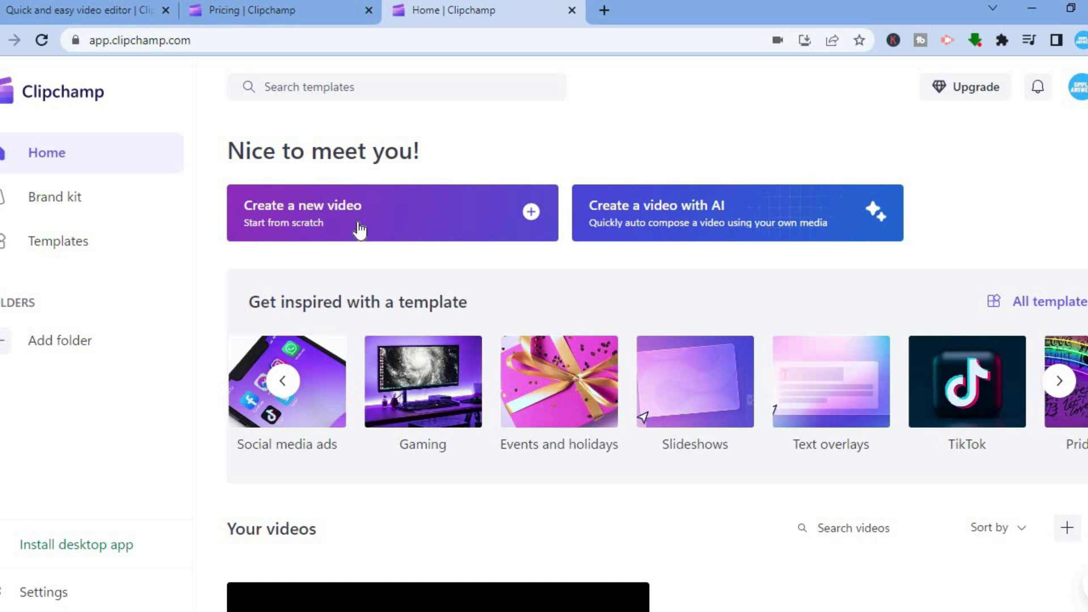
{"action": "left_click", "coordinate": [310, 218]}
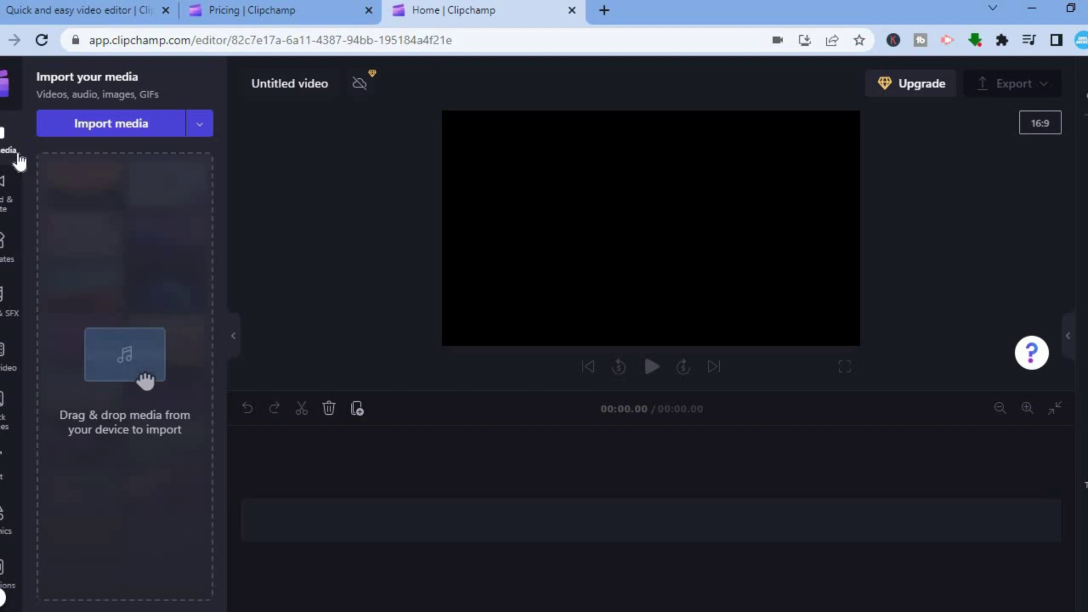
Step: Browse the editor's template, music and sound effect, stock video, stock image and text libraries
{"action": "left_click", "coordinate": [12, 252]}
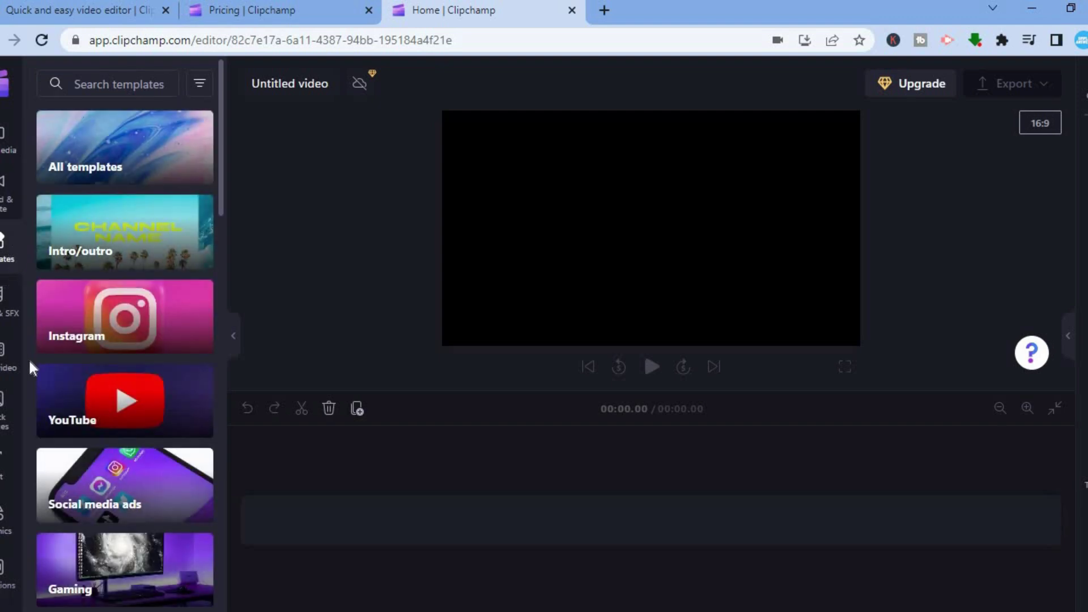
{"action": "left_click", "coordinate": [8, 313]}
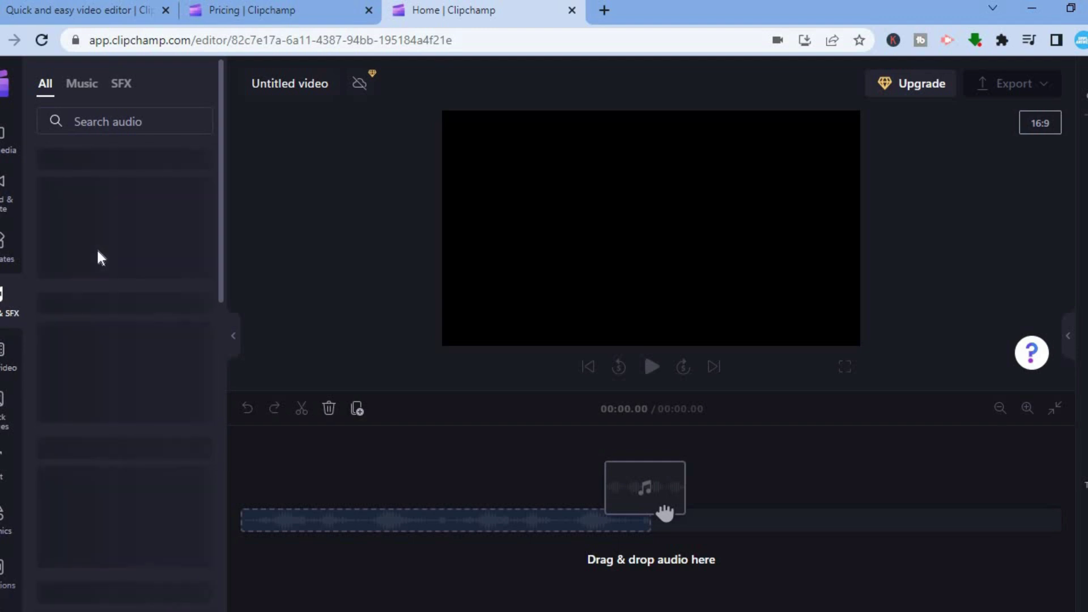
{"action": "left_click", "coordinate": [6, 358]}
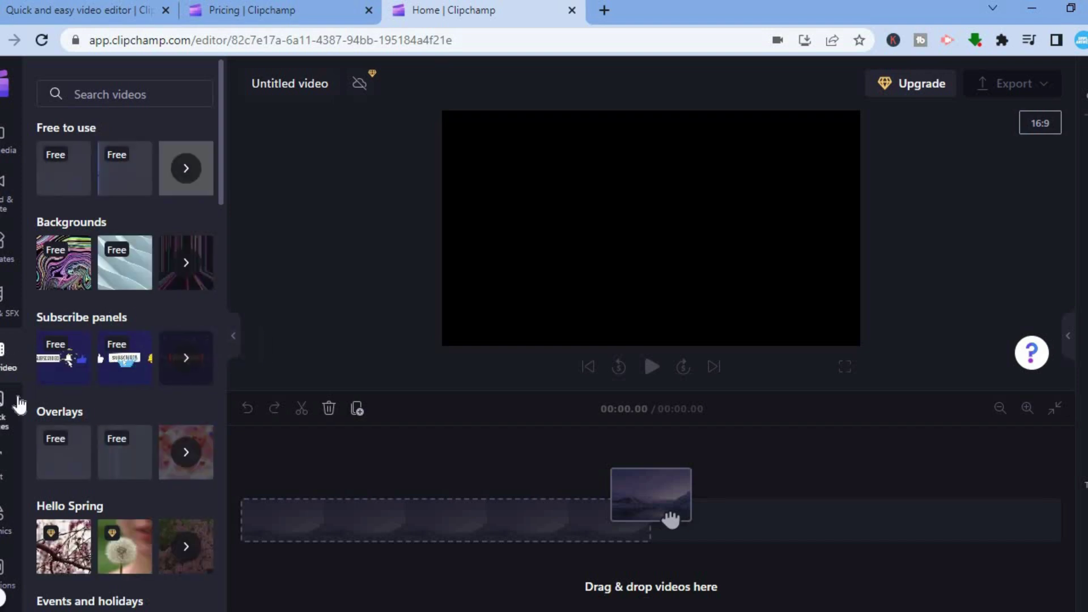
{"action": "left_click", "coordinate": [3, 417]}
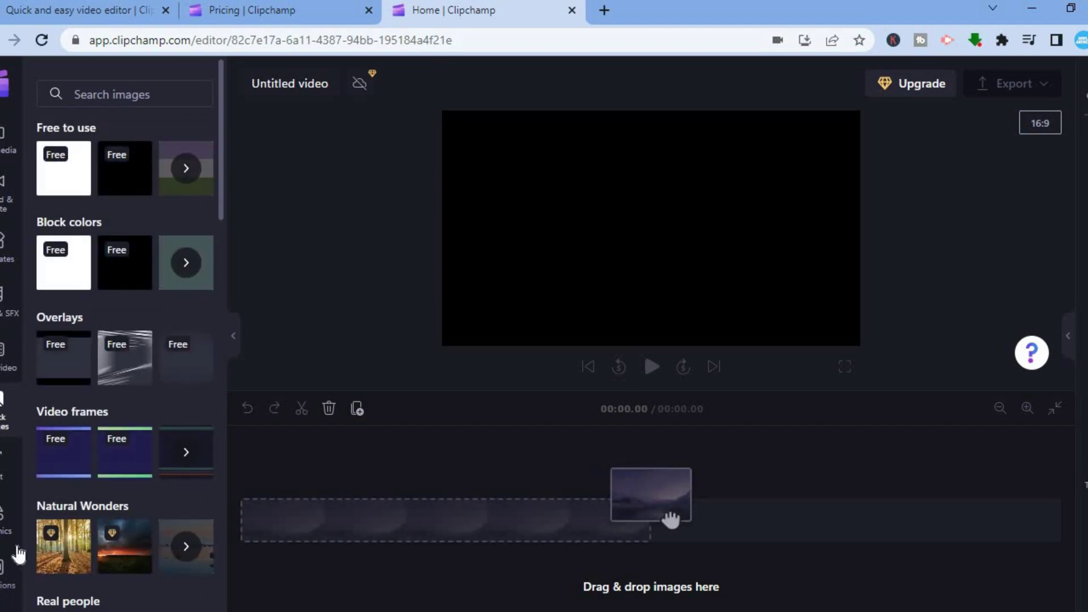
{"action": "left_click", "coordinate": [4, 472]}
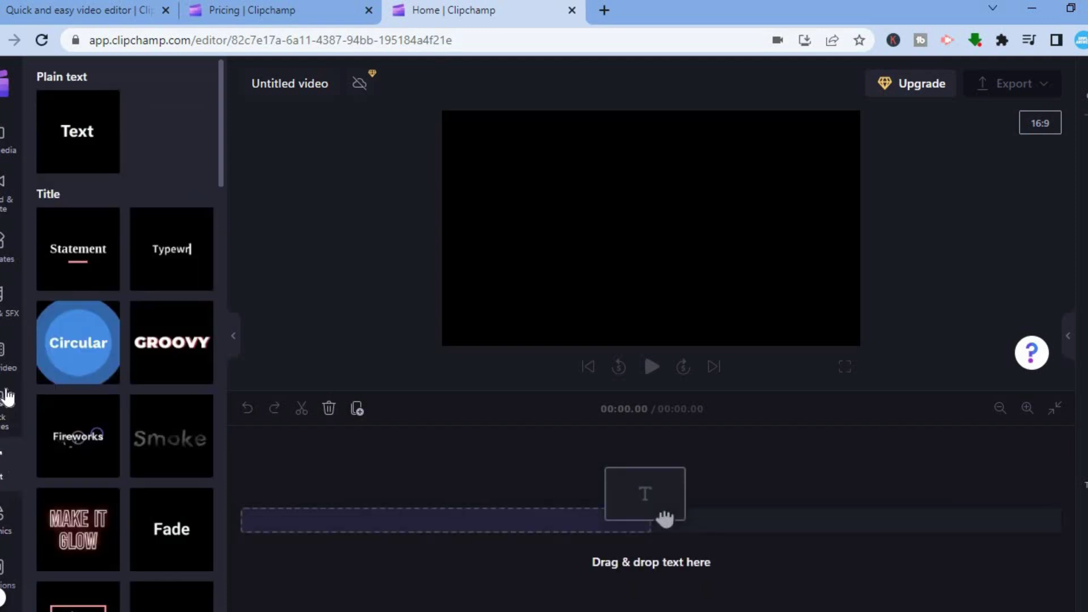
Step: Add the first two free-to-use stock videos to the timeline, one after the other
{"action": "left_click", "coordinate": [8, 367]}
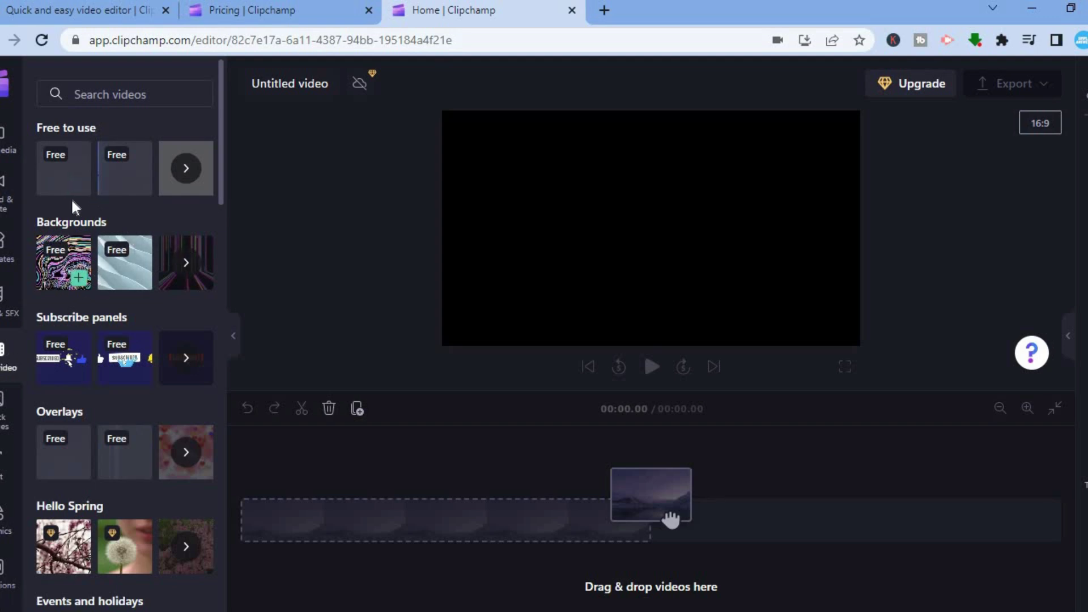
{"action": "mouse_move", "coordinate": [77, 189]}
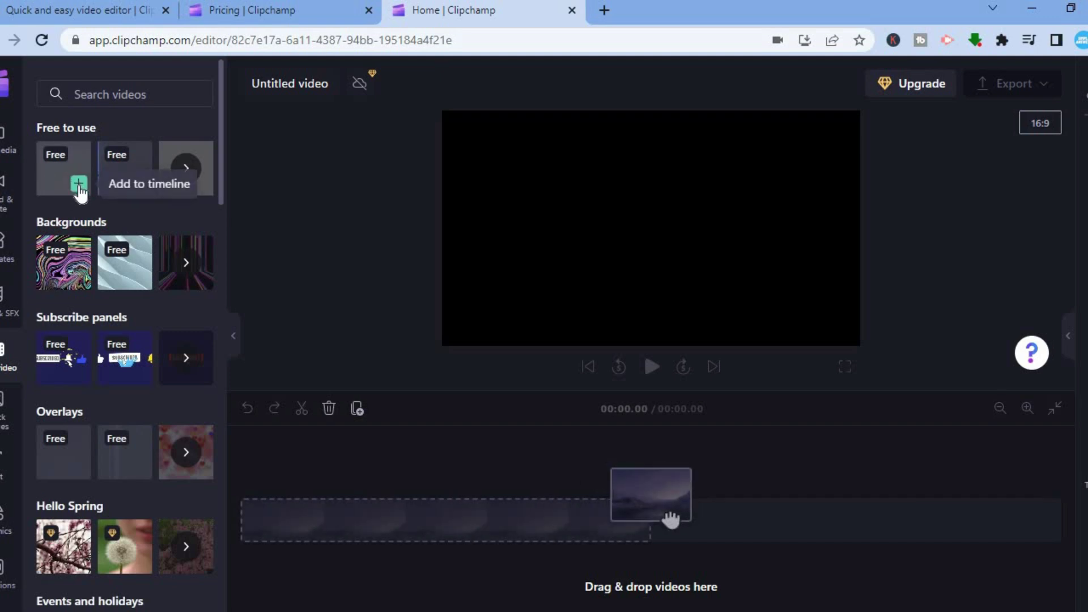
{"action": "left_click", "coordinate": [79, 185]}
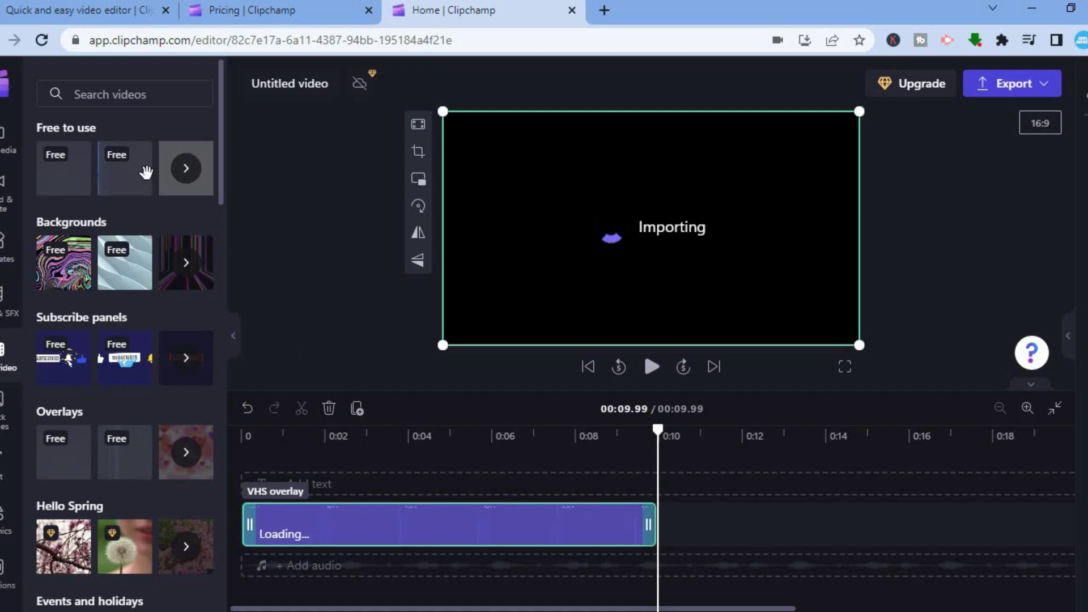
{"action": "mouse_move", "coordinate": [142, 190]}
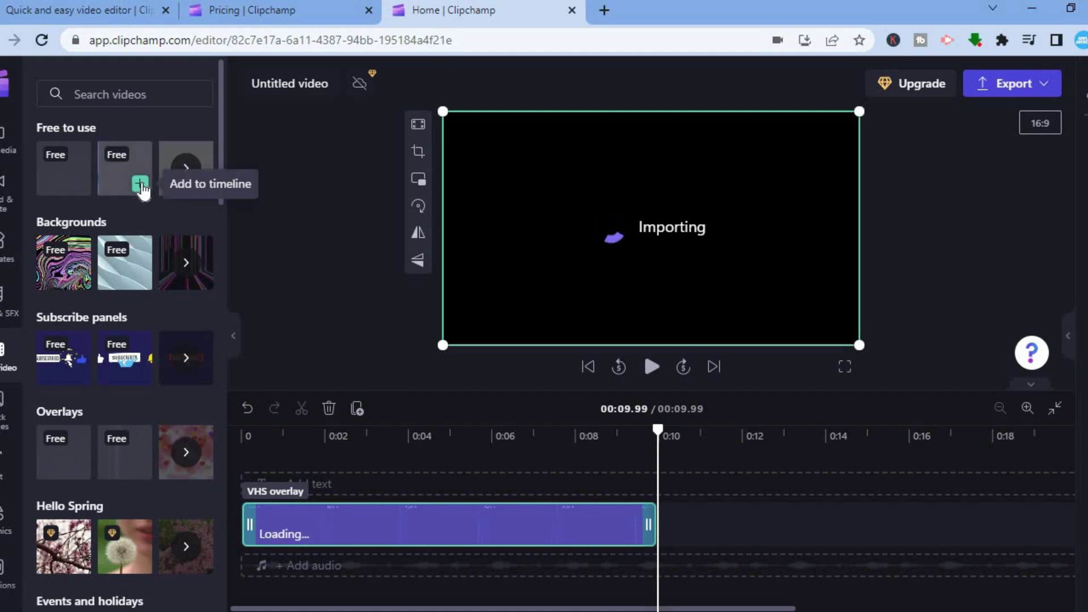
{"action": "left_click", "coordinate": [140, 184]}
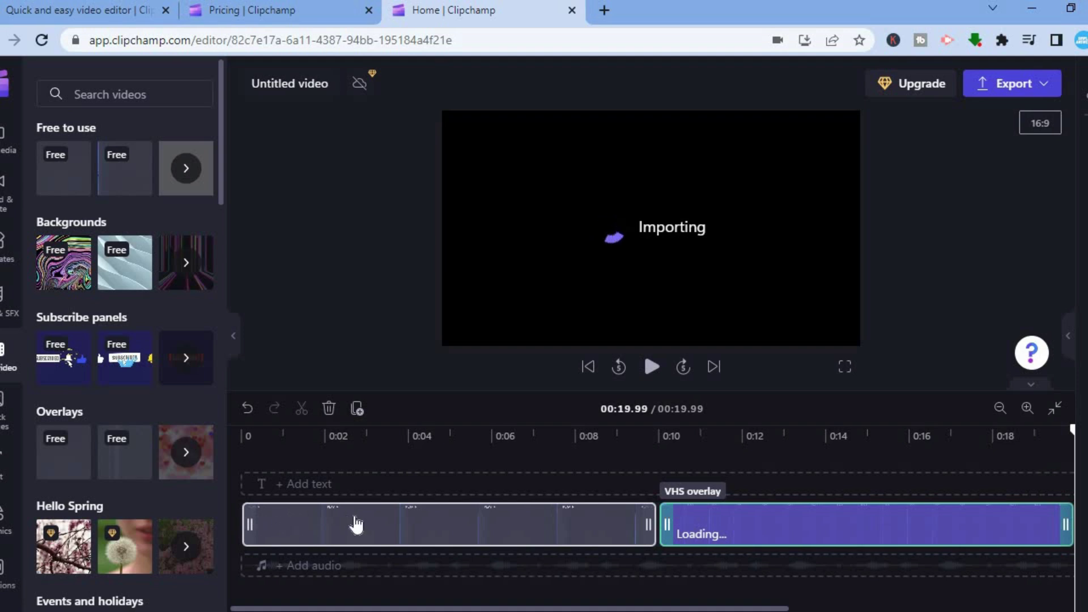
Step: Return the playhead to the start and add a plain text title on the track above the first clip
{"action": "left_click", "coordinate": [301, 540]}
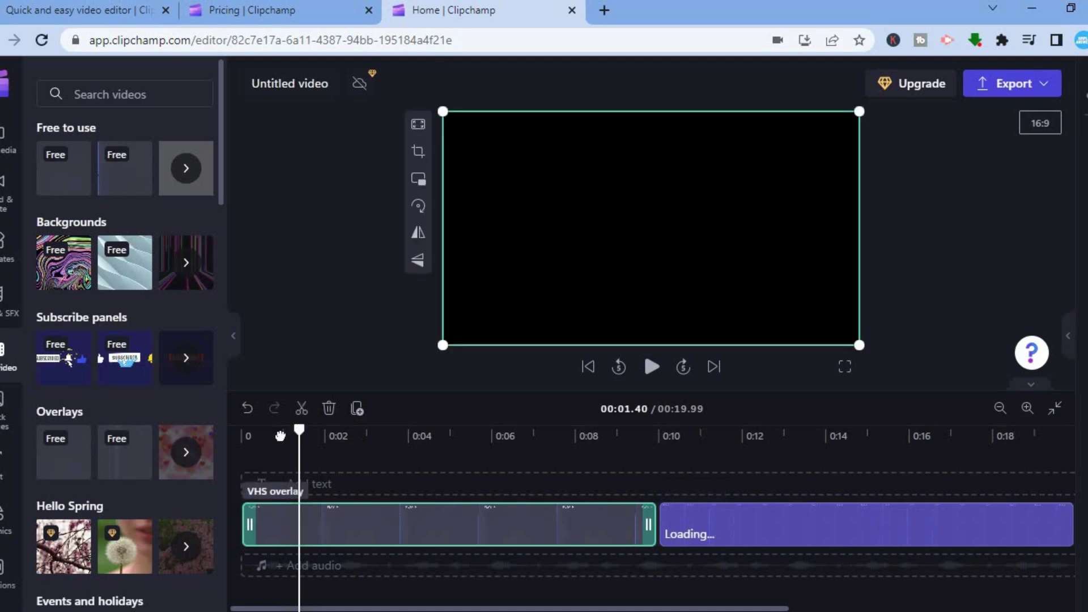
{"action": "left_click", "coordinate": [233, 446]}
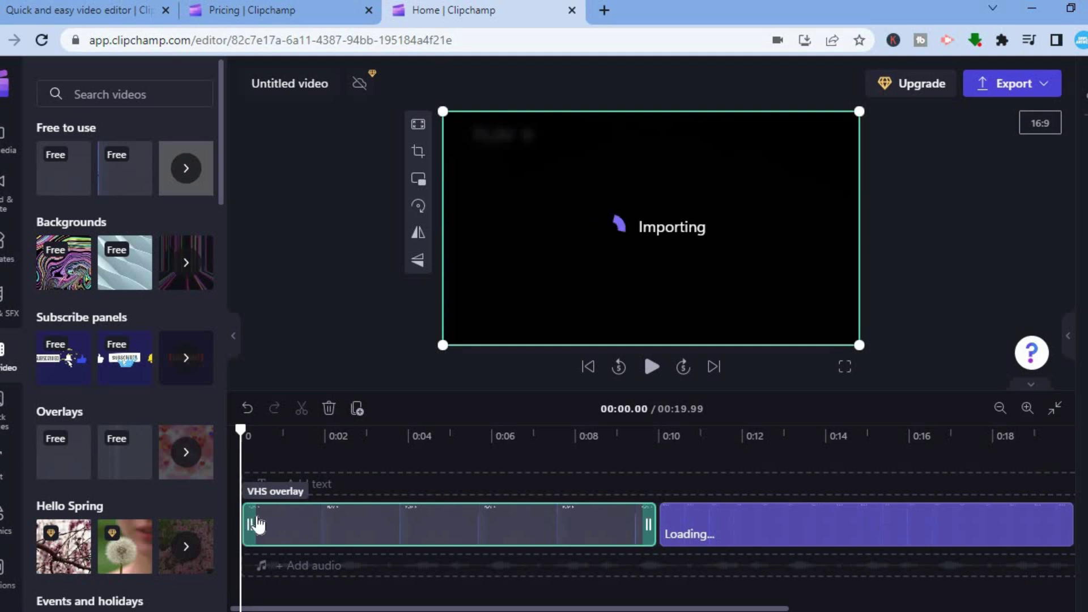
{"action": "left_click", "coordinate": [7, 474]}
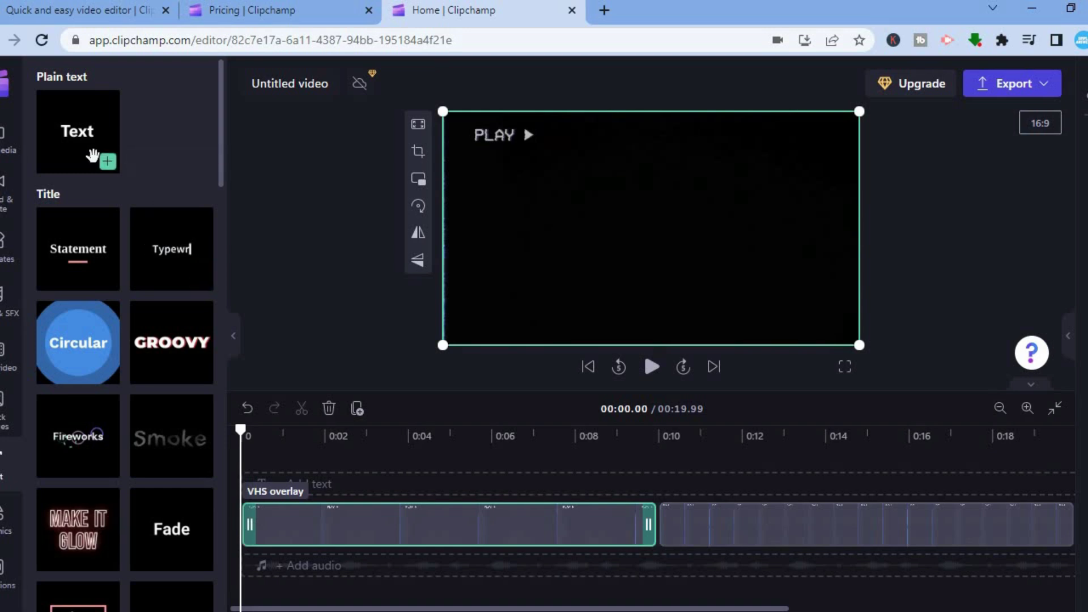
{"action": "left_click_drag", "start_coordinate": [90, 155], "coordinate": [318, 481]}
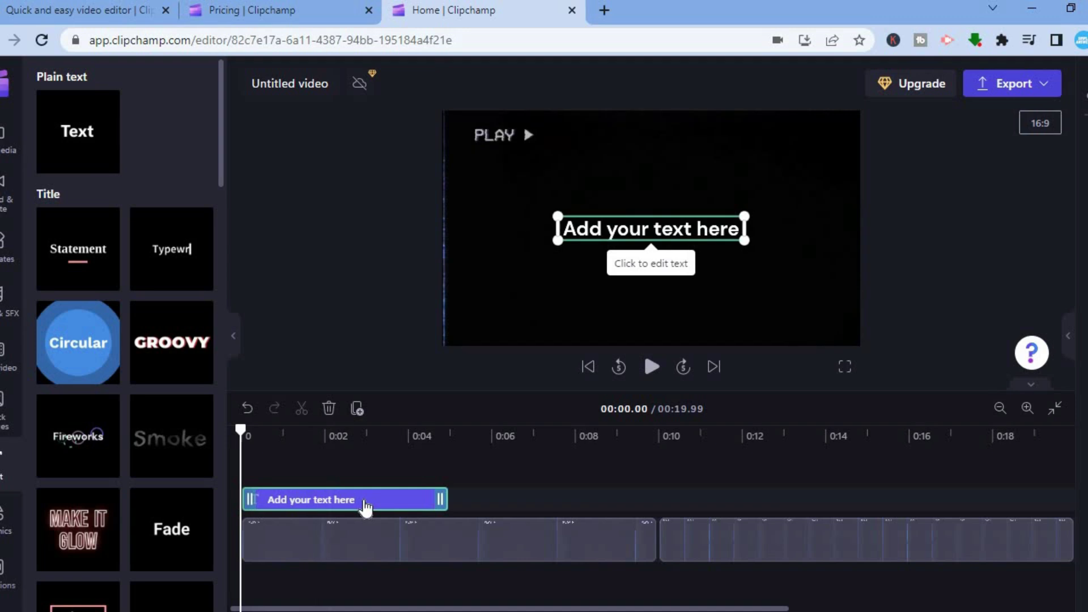
Step: Replace the title's placeholder text with "HELLO" and shorten the title clip to about 2.8 seconds
{"action": "left_click", "coordinate": [656, 228]}
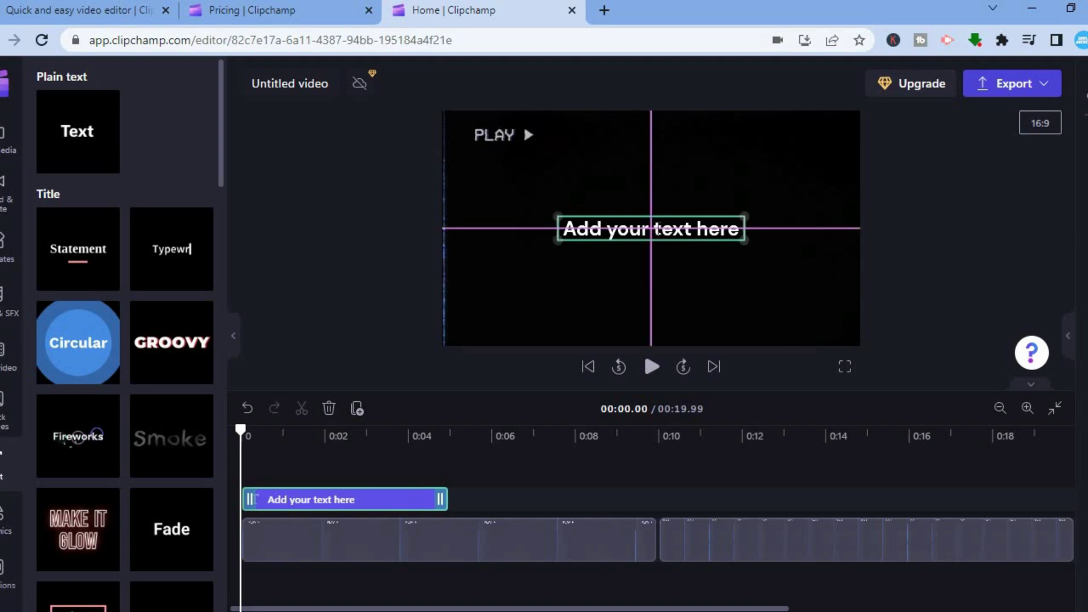
{"action": "double_click", "coordinate": [656, 229]}
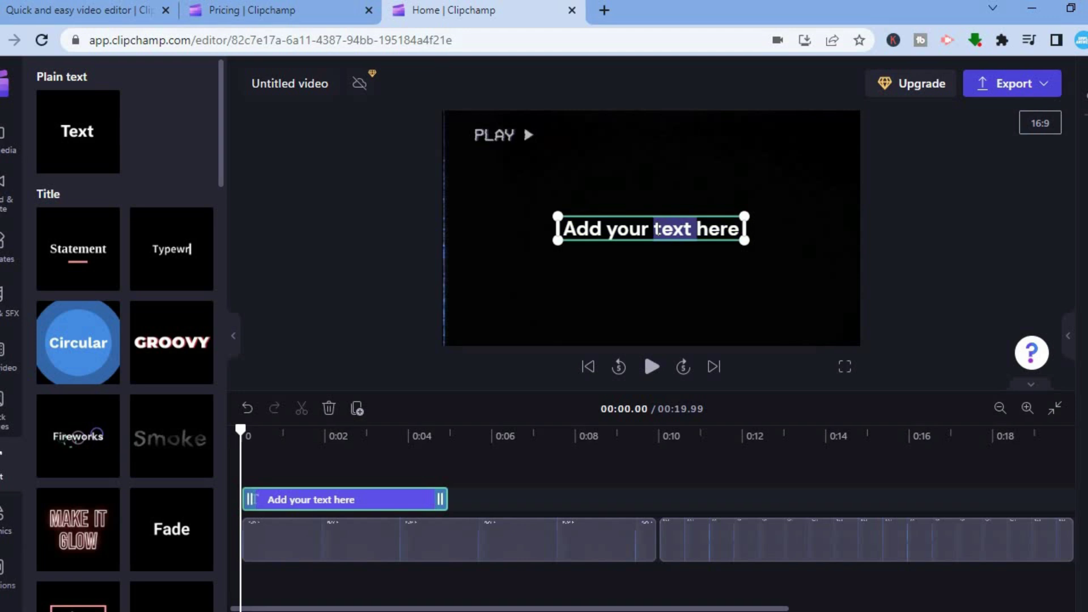
{"action": "left_click_drag", "start_coordinate": [740, 229], "coordinate": [553, 217]}
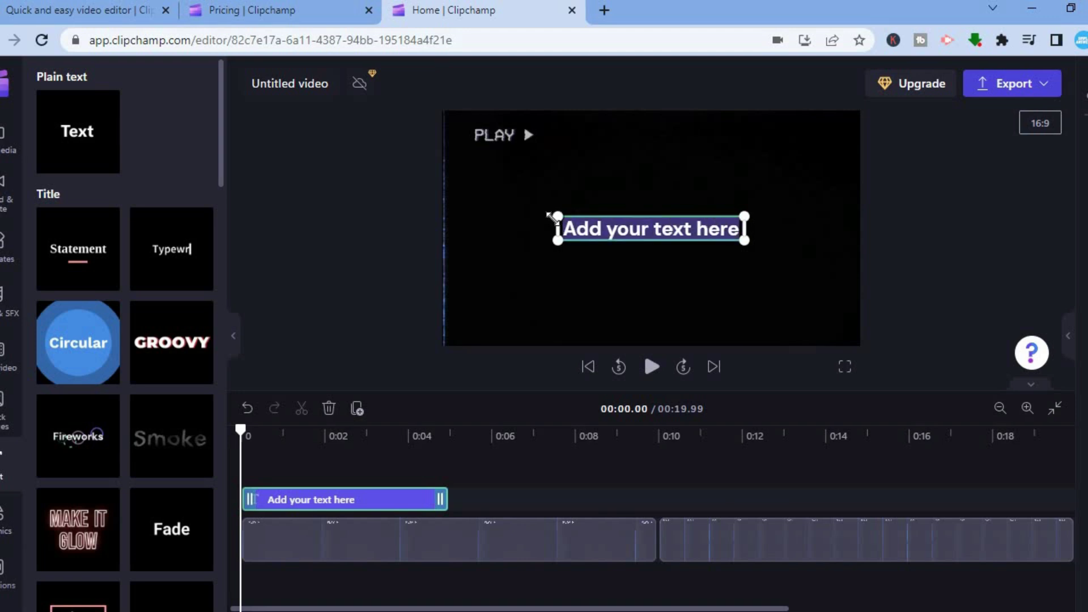
{"action": "type", "text": "h"}
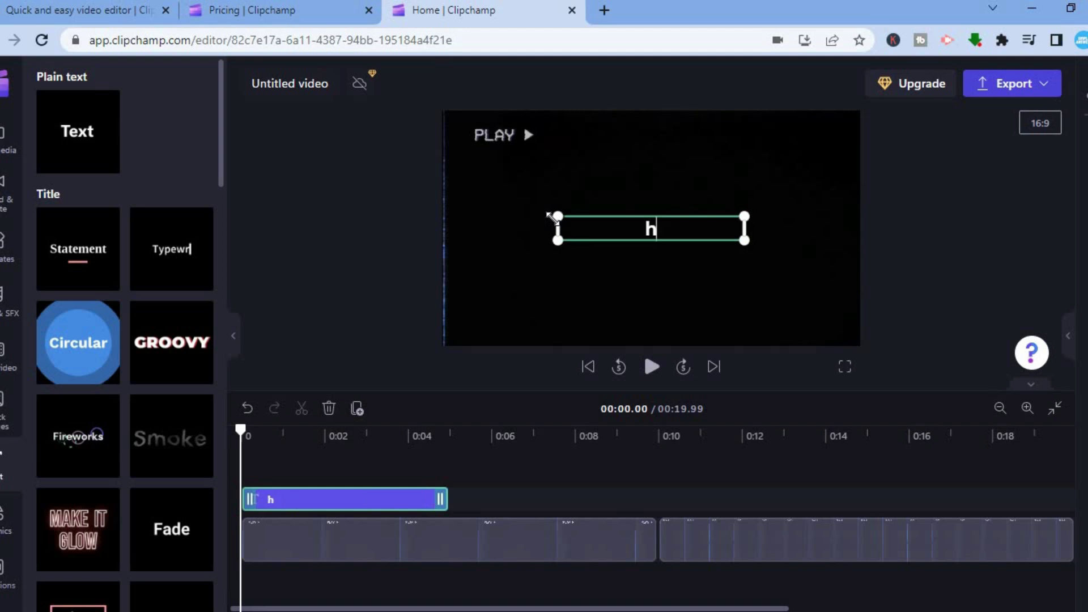
{"action": "key", "text": "BackSpace"}
{"action": "type", "text": "HELLO"}
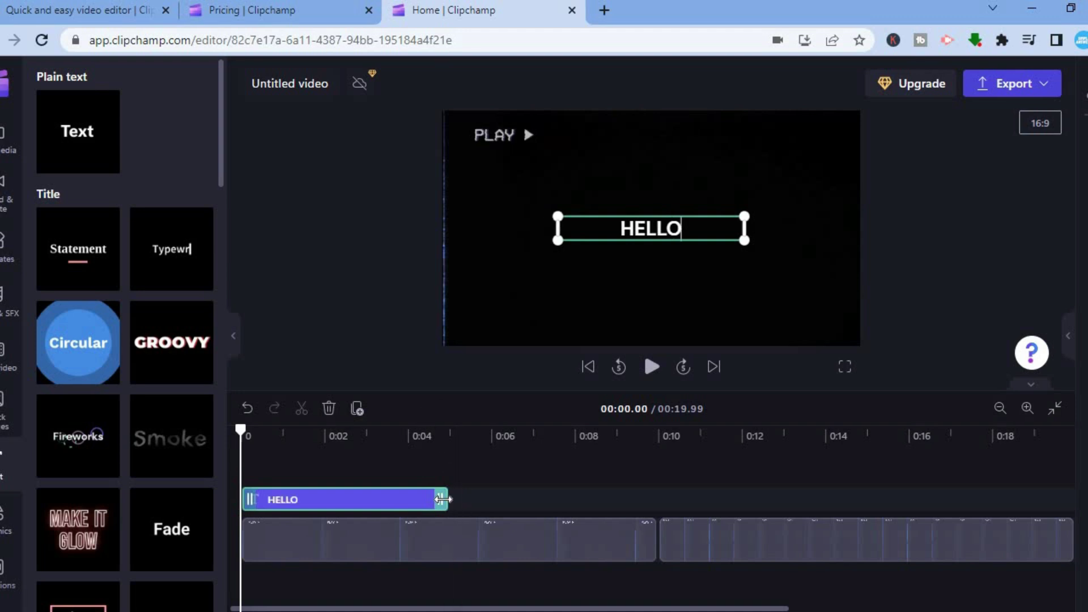
{"action": "left_click_drag", "start_coordinate": [442, 498], "coordinate": [355, 497]}
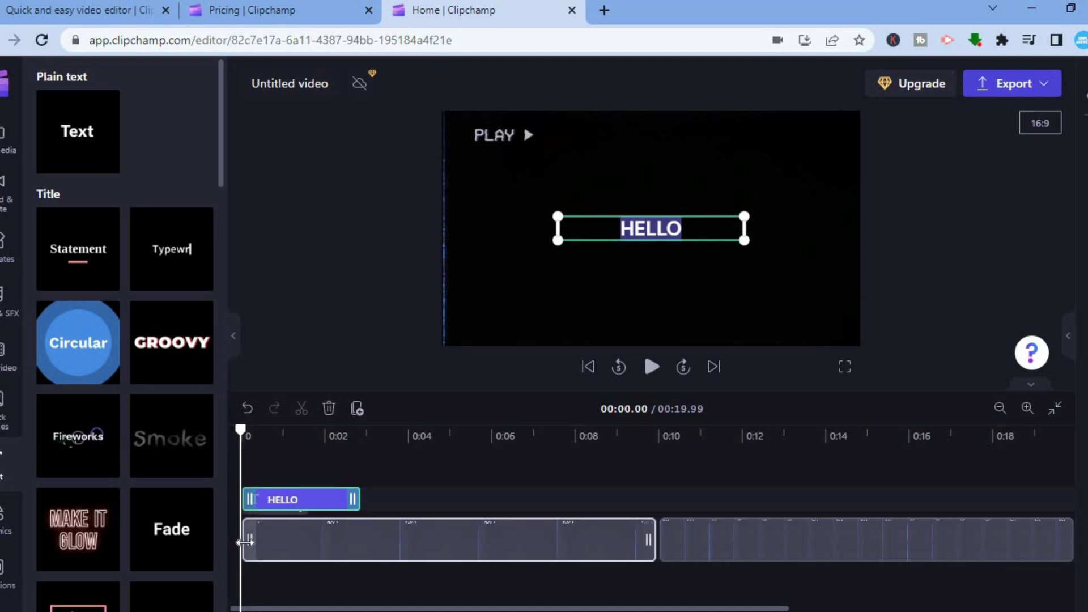
Step: Add the free music track Glitter to the timeline and return the playhead to the start
{"action": "left_click", "coordinate": [7, 311]}
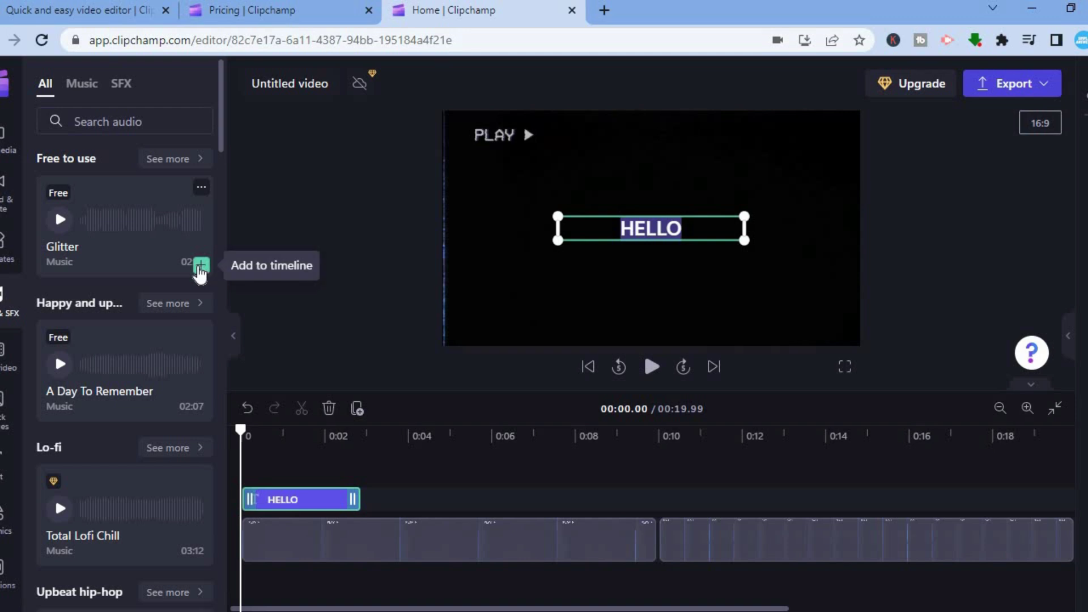
{"action": "left_click", "coordinate": [200, 266]}
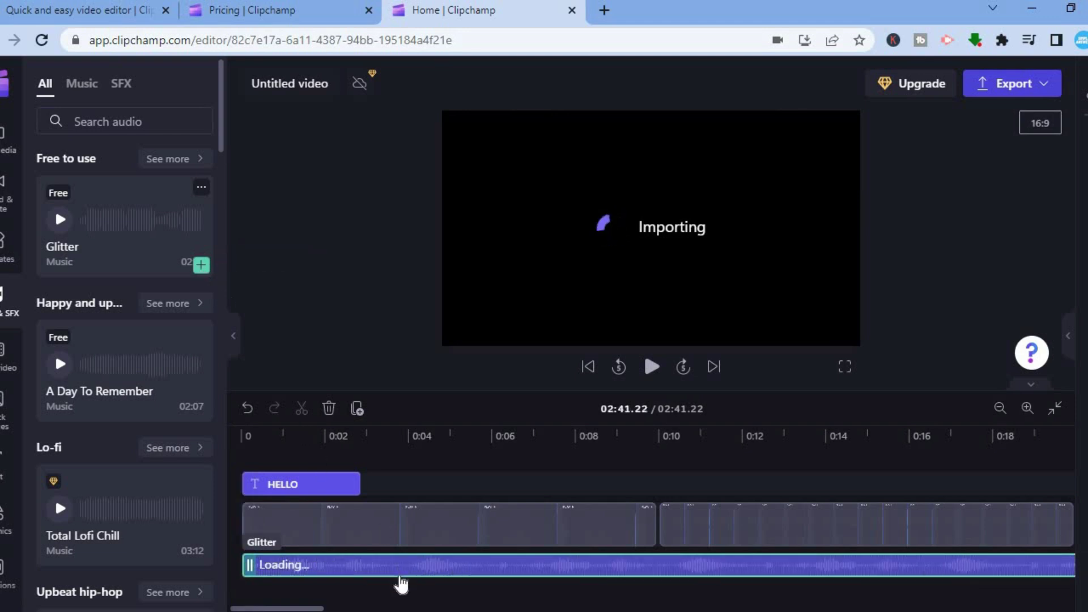
{"action": "left_click", "coordinate": [589, 368]}
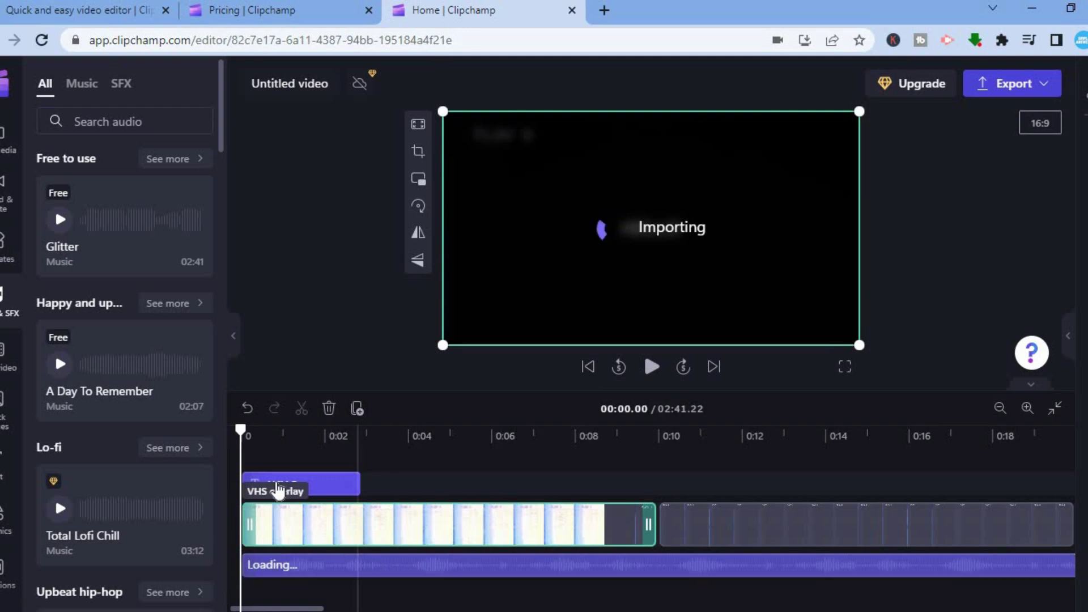
Step: Split the first VHS overlay clip at 00:06.49 and delete the part after the split
{"action": "left_click", "coordinate": [434, 466]}
{"action": "left_click", "coordinate": [515, 473]}
{"action": "left_click_drag", "start_coordinate": [517, 473], "coordinate": [511, 476]}
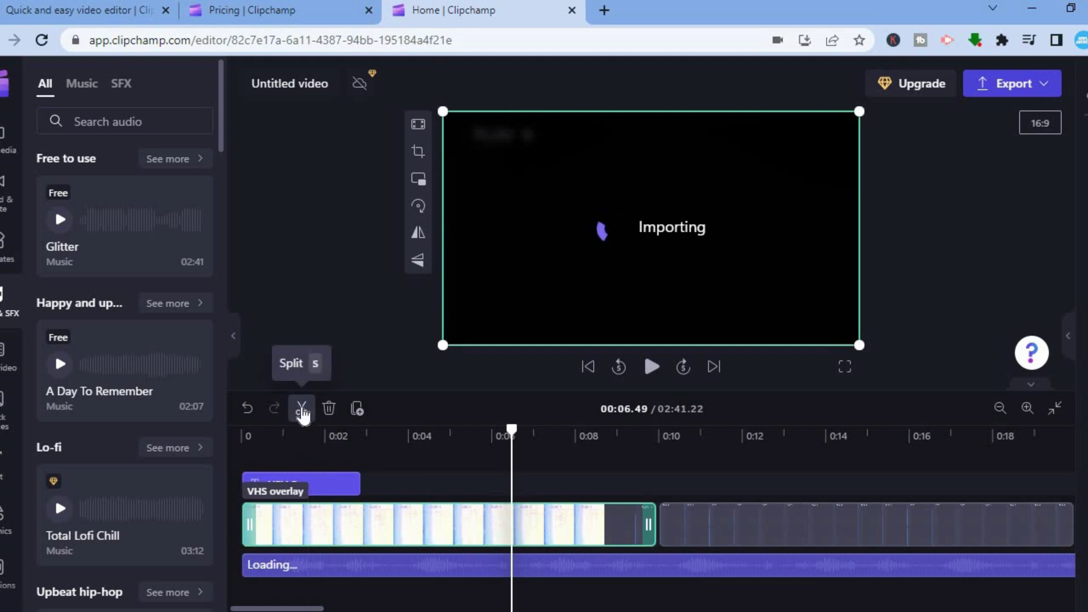
{"action": "left_click", "coordinate": [302, 411]}
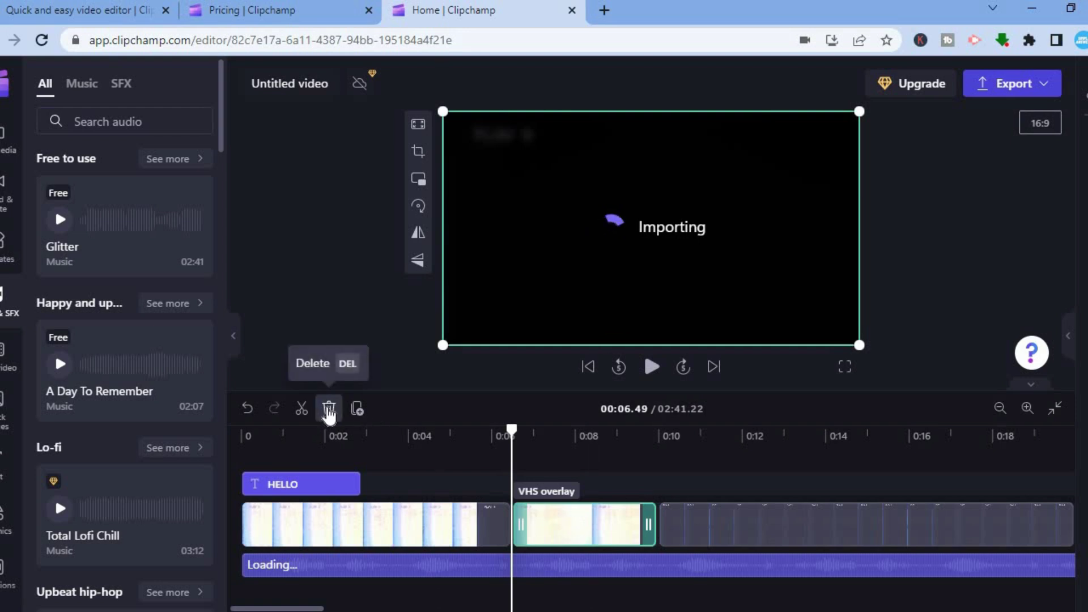
{"action": "left_click", "coordinate": [328, 411]}
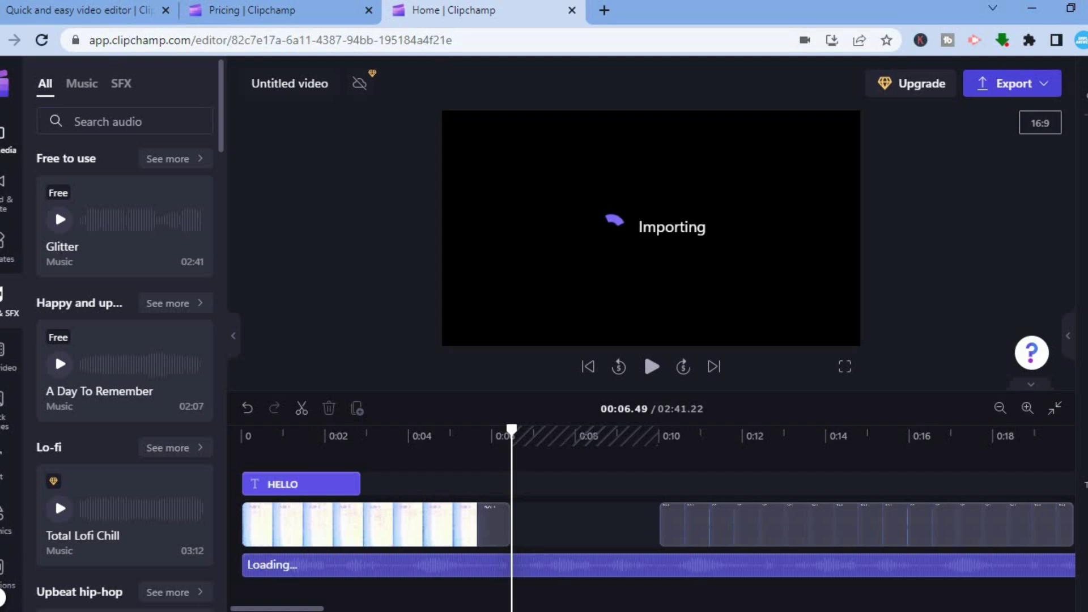
Step: Fill the gap between the two video clips with the free Plastic wrap overlay stock image
{"action": "left_click", "coordinate": [5, 136]}
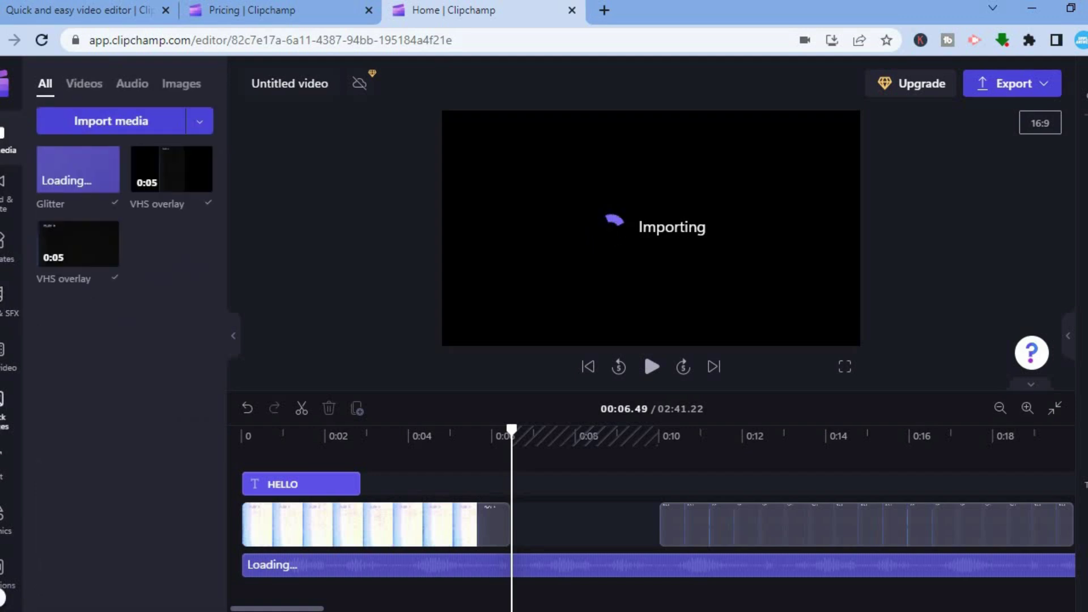
{"action": "left_click", "coordinate": [4, 408]}
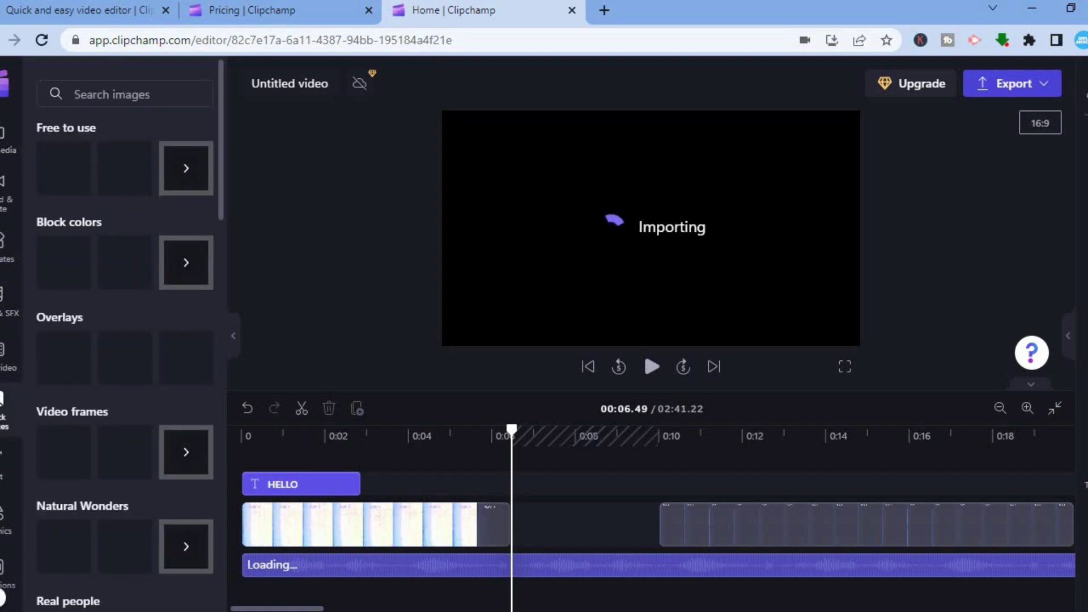
{"action": "mouse_move", "coordinate": [594, 532]}
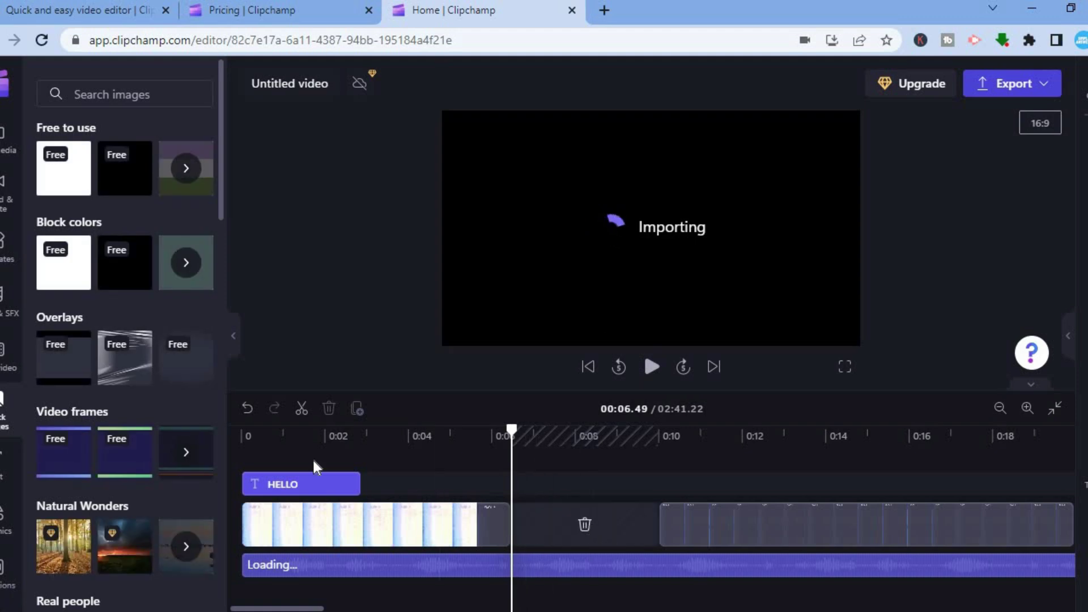
{"action": "mouse_move", "coordinate": [120, 452]}
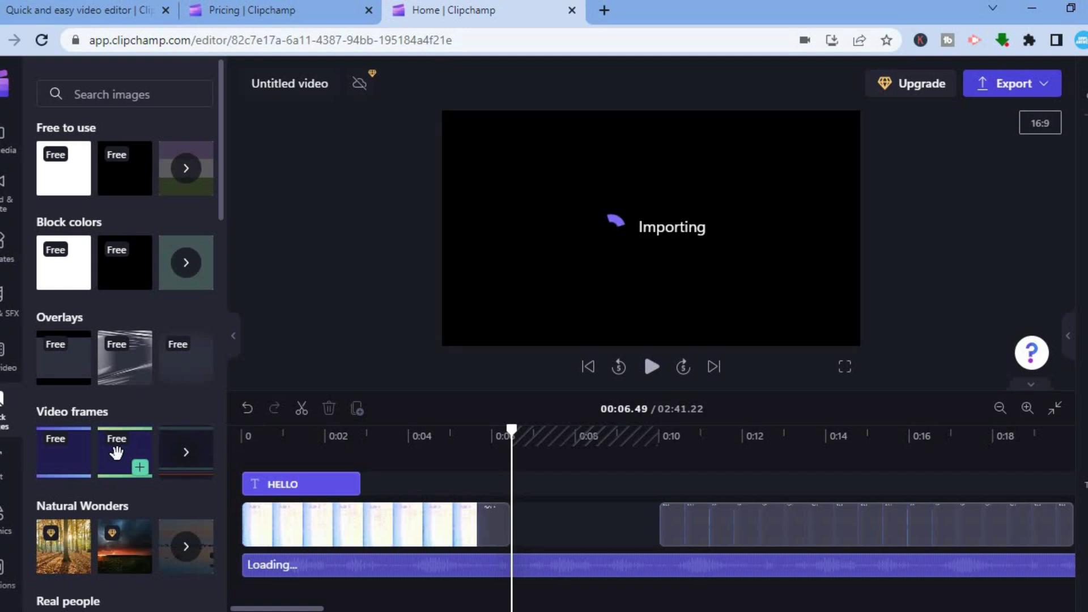
{"action": "mouse_move", "coordinate": [118, 357]}
{"action": "left_click_drag", "start_coordinate": [545, 511], "coordinate": [545, 530]}
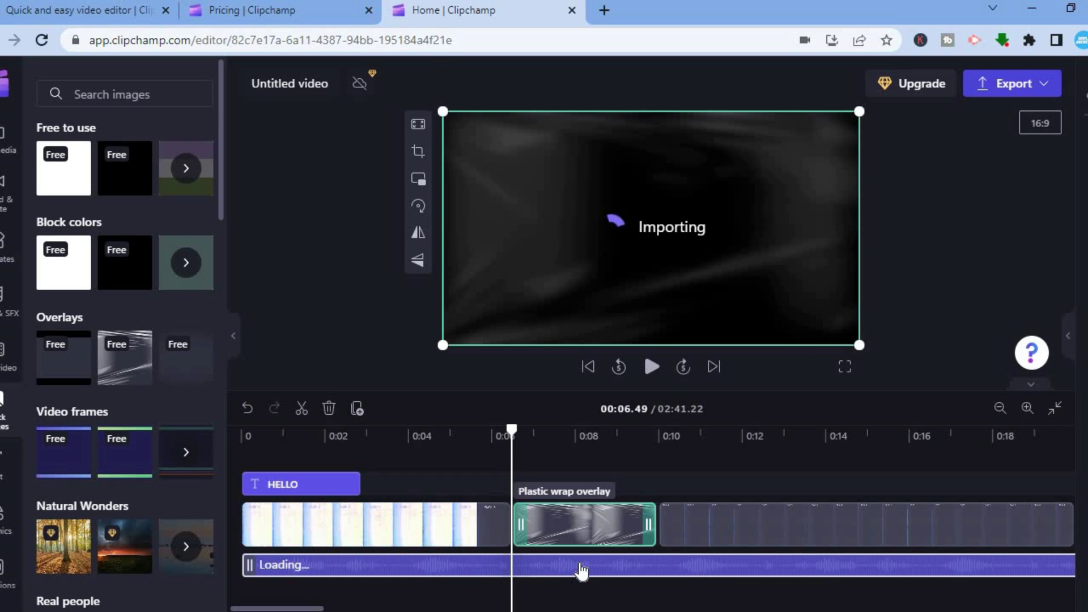
Step: Split the Glitter music track at 00:06.49 and again at 00:09.04
{"action": "left_click", "coordinate": [582, 571]}
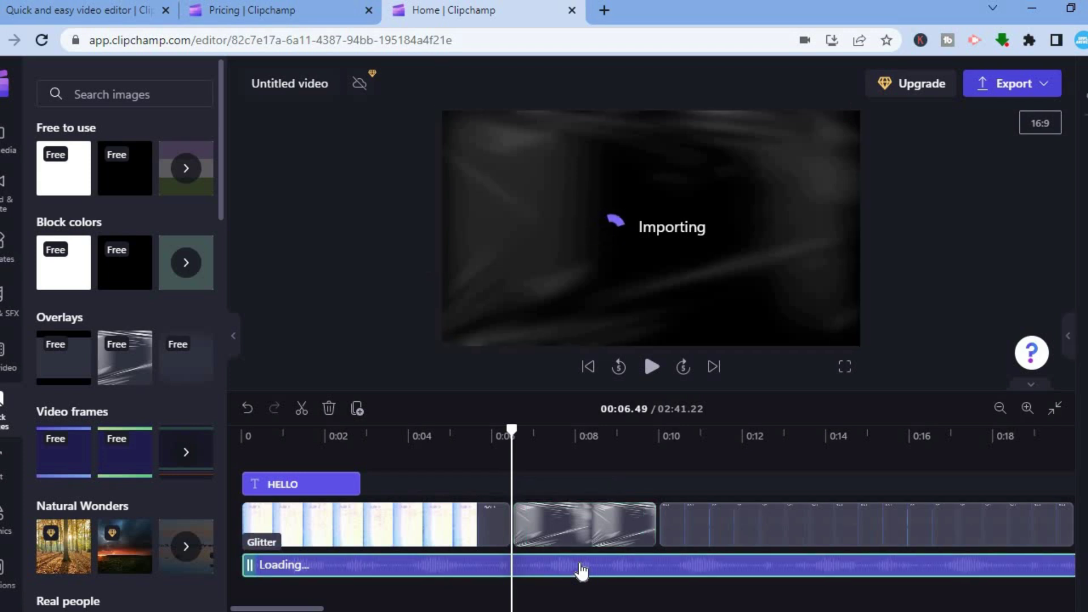
{"action": "left_click", "coordinate": [302, 409]}
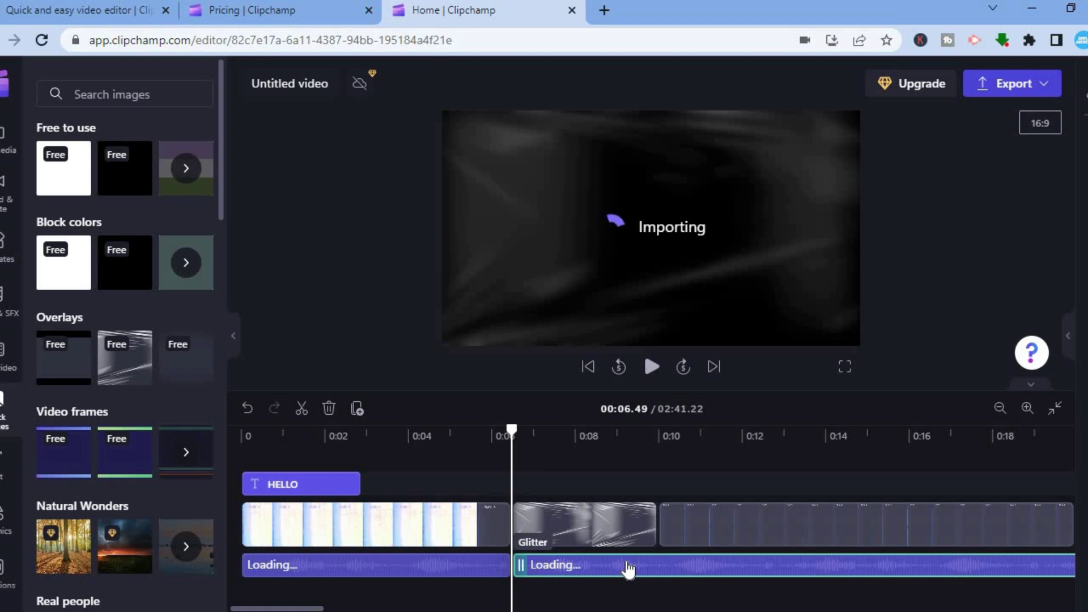
{"action": "left_click_drag", "start_coordinate": [511, 428], "coordinate": [617, 448]}
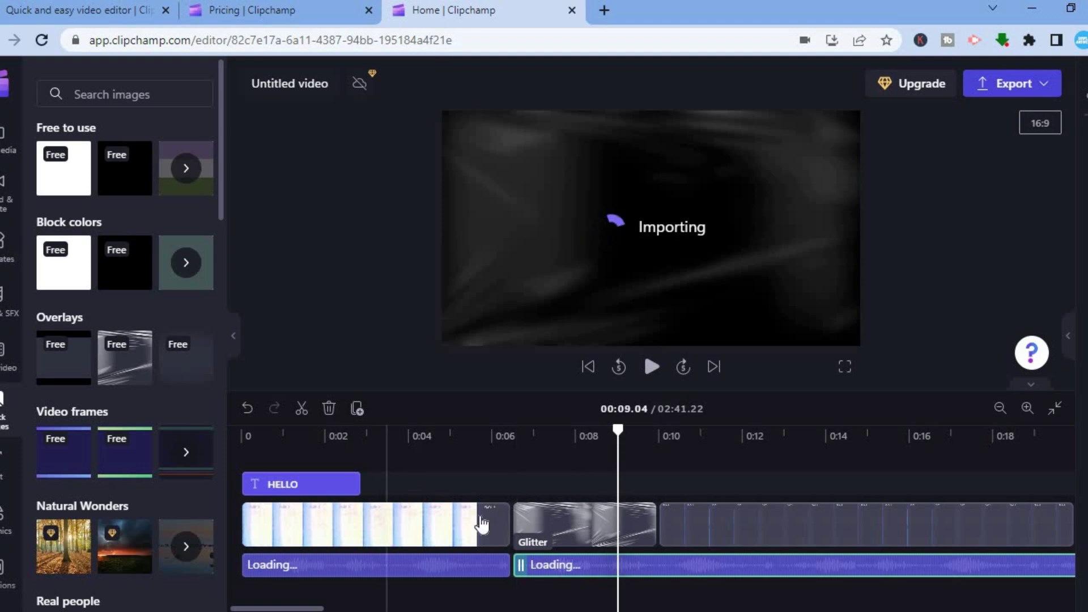
{"action": "left_click", "coordinate": [301, 412]}
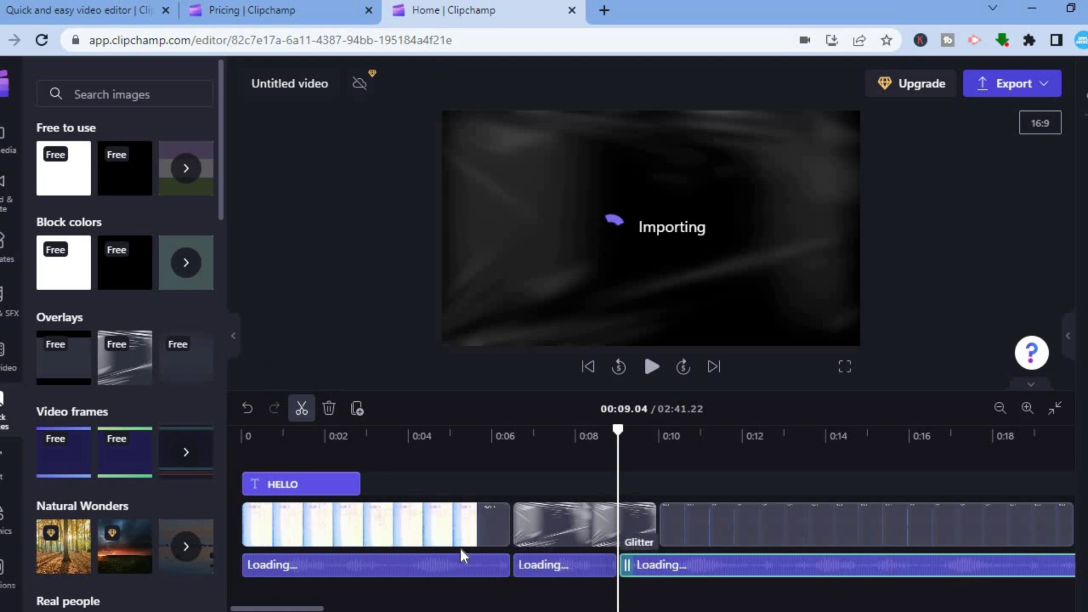
Step: Set the volume of the middle Glitter segment to 0% and return the playhead to the start
{"action": "left_click", "coordinate": [565, 570]}
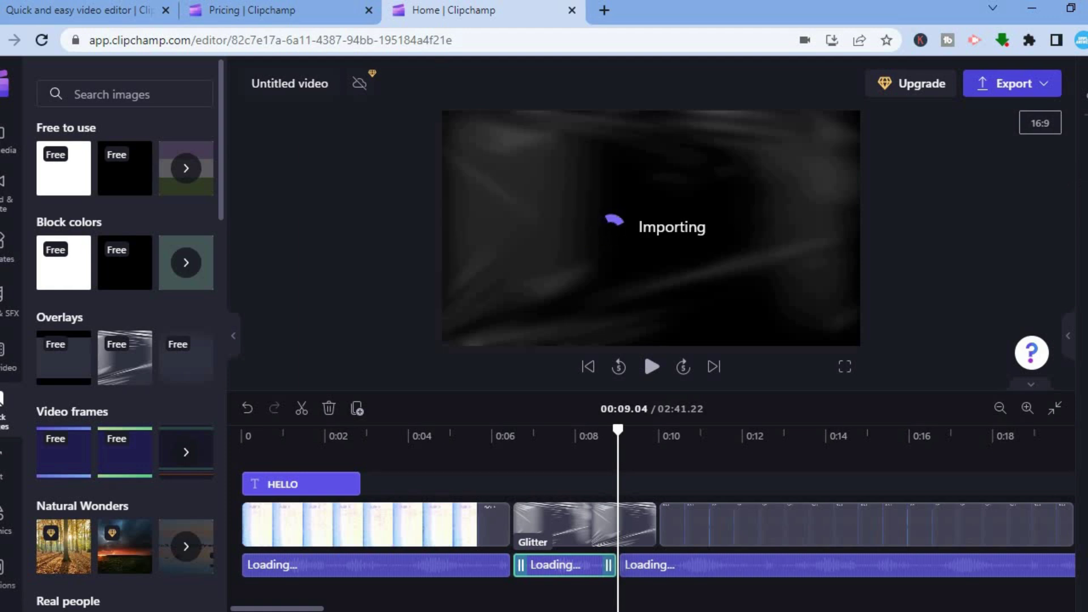
{"action": "left_click", "coordinate": [1067, 335]}
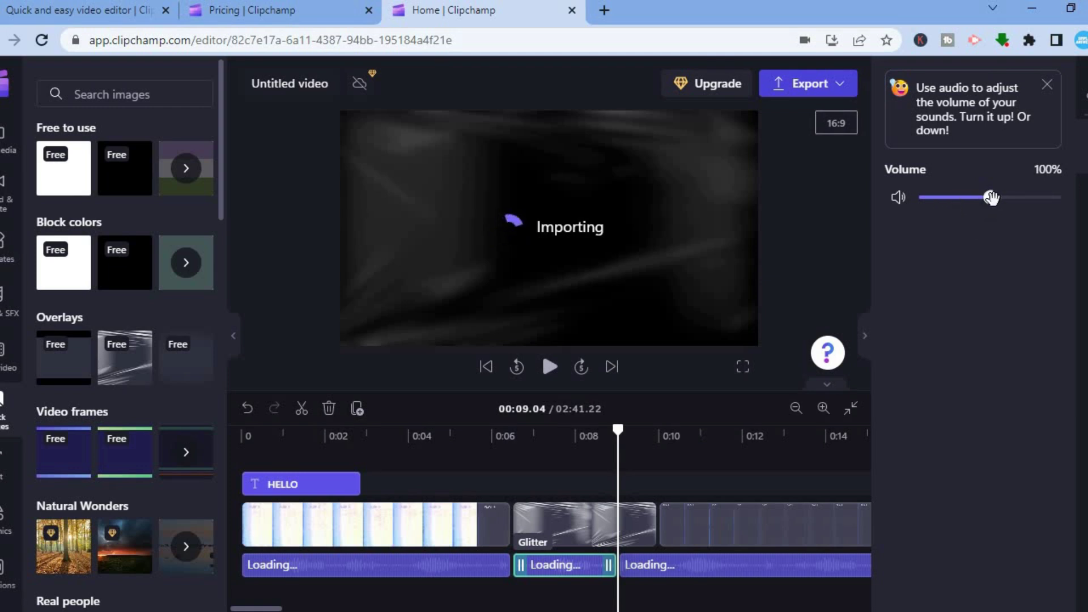
{"action": "left_click_drag", "start_coordinate": [989, 197], "coordinate": [902, 203]}
{"action": "left_click", "coordinate": [897, 202]}
{"action": "left_click_drag", "start_coordinate": [620, 432], "coordinate": [461, 476]}
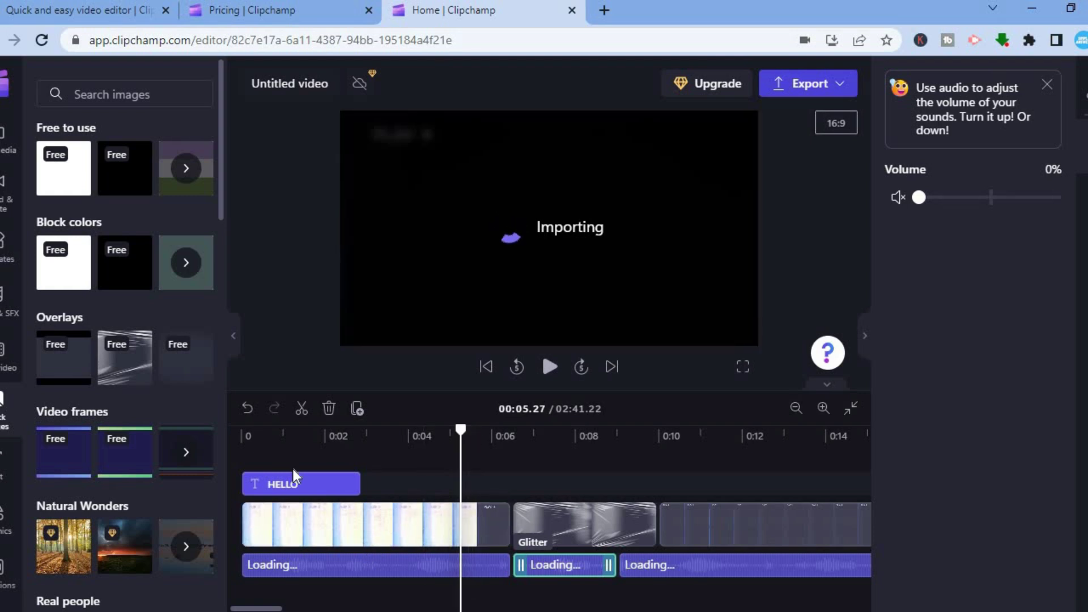
{"action": "left_click", "coordinate": [227, 482]}
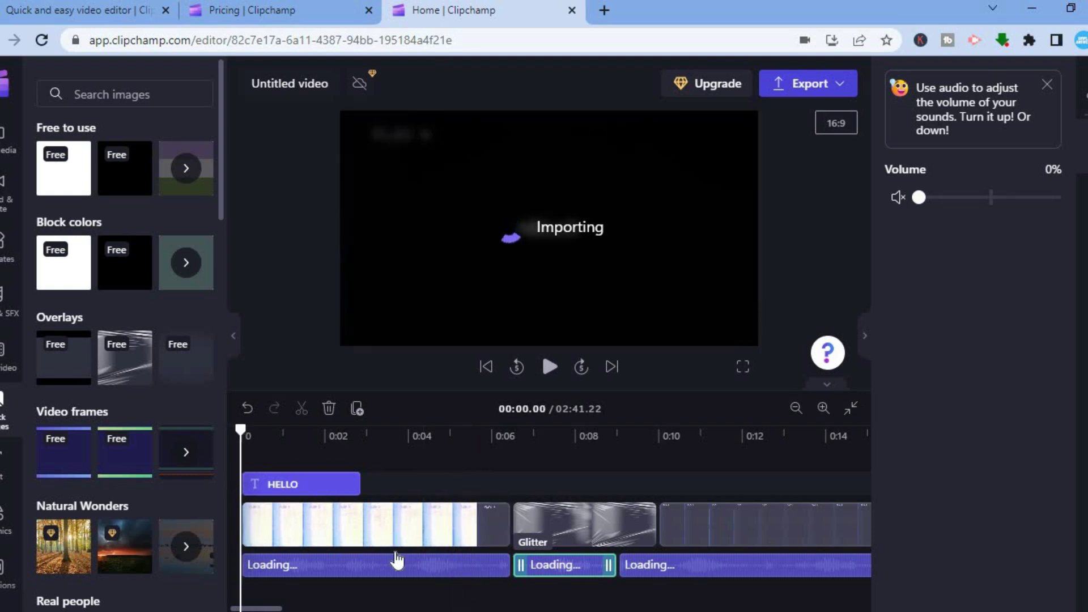
Step: Examine the captions and speed options for the first Glitter segment, and the colour adjustments and effects for the VHS overlay clip
{"action": "left_click", "coordinate": [357, 570]}
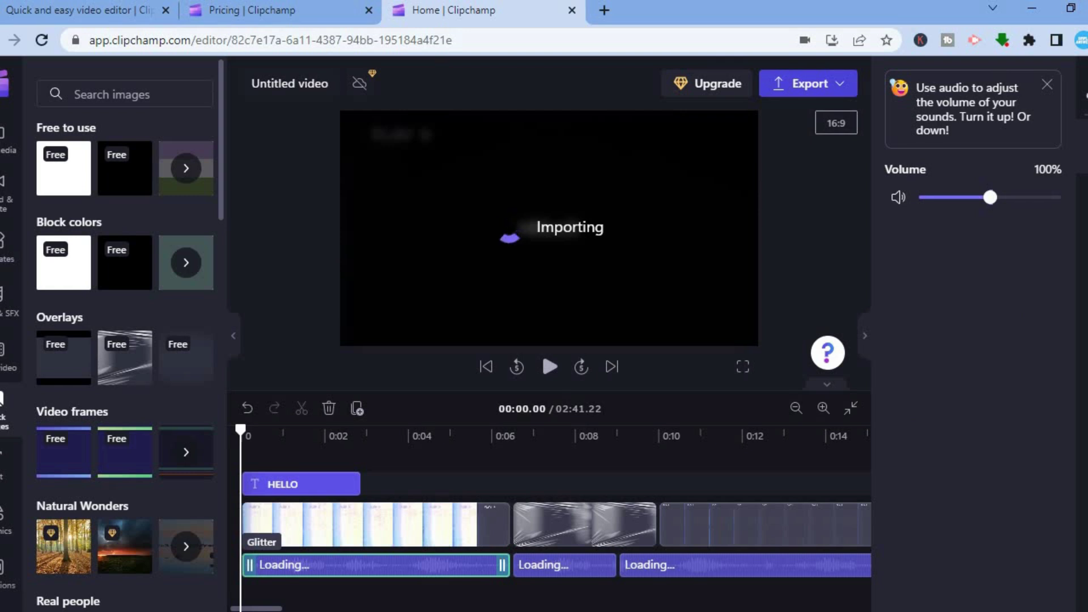
{"action": "left_click", "coordinate": [1084, 95]}
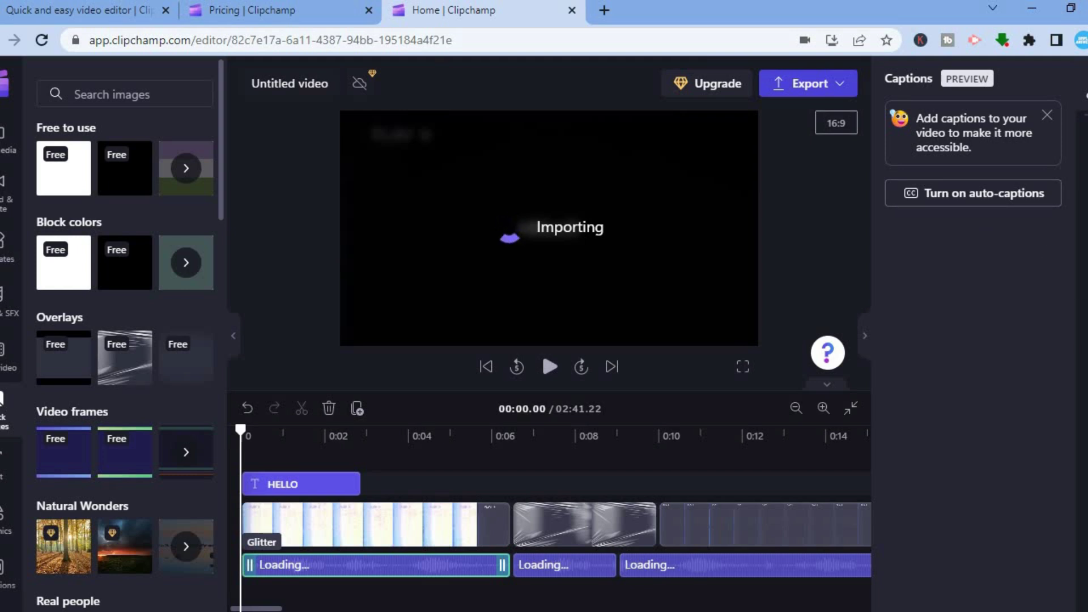
{"action": "left_click", "coordinate": [1084, 255]}
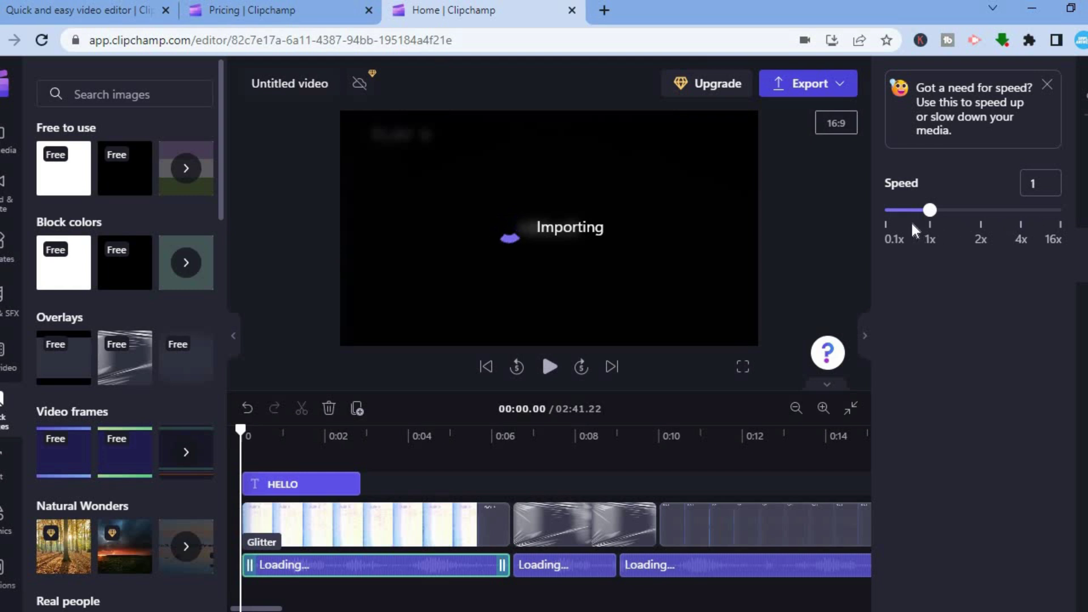
{"action": "left_click", "coordinate": [365, 531]}
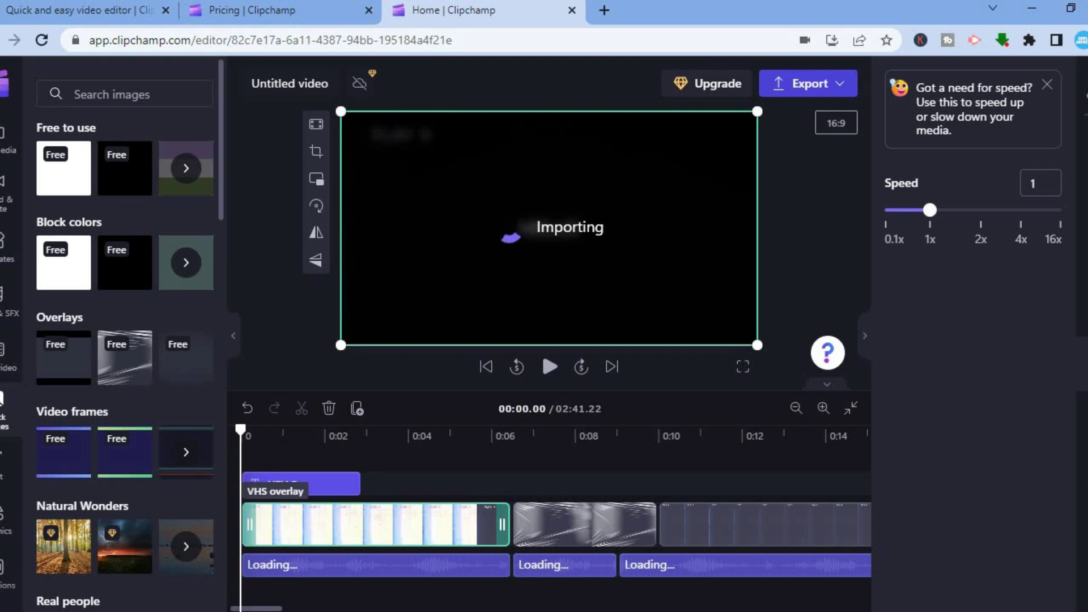
{"action": "left_click", "coordinate": [1084, 309]}
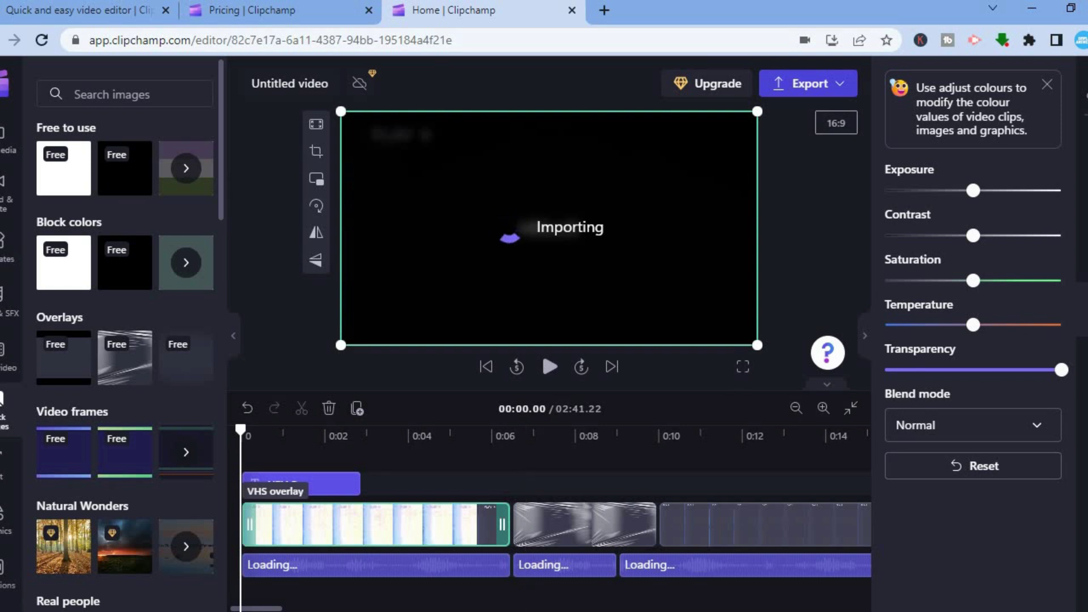
{"action": "left_click", "coordinate": [1084, 255]}
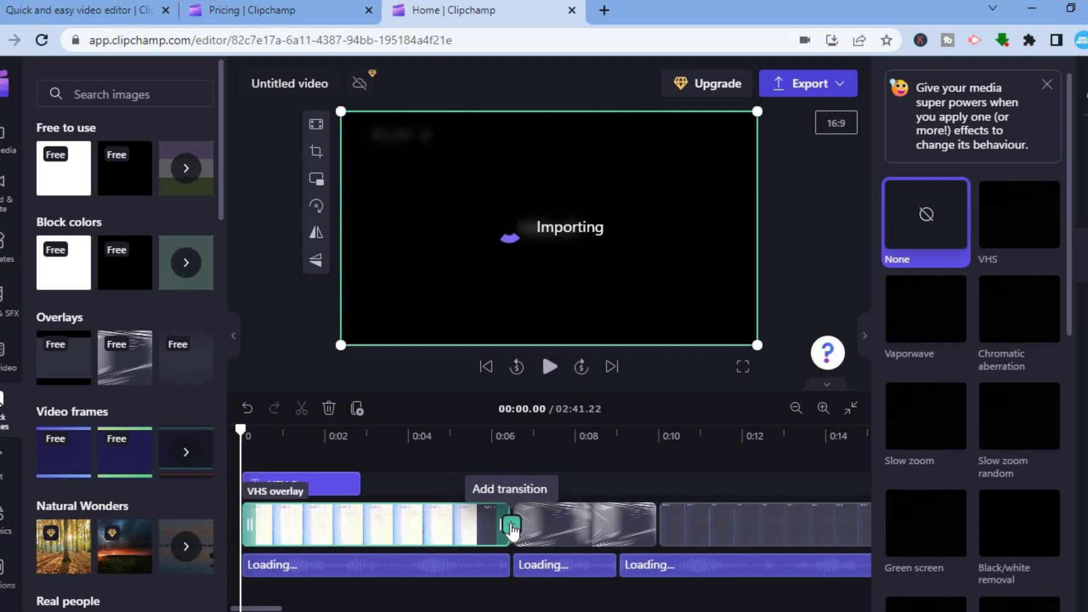
Step: Add a Beams transition between the VHS overlay clip and the Plastic wrap overlay image
{"action": "left_click", "coordinate": [510, 526]}
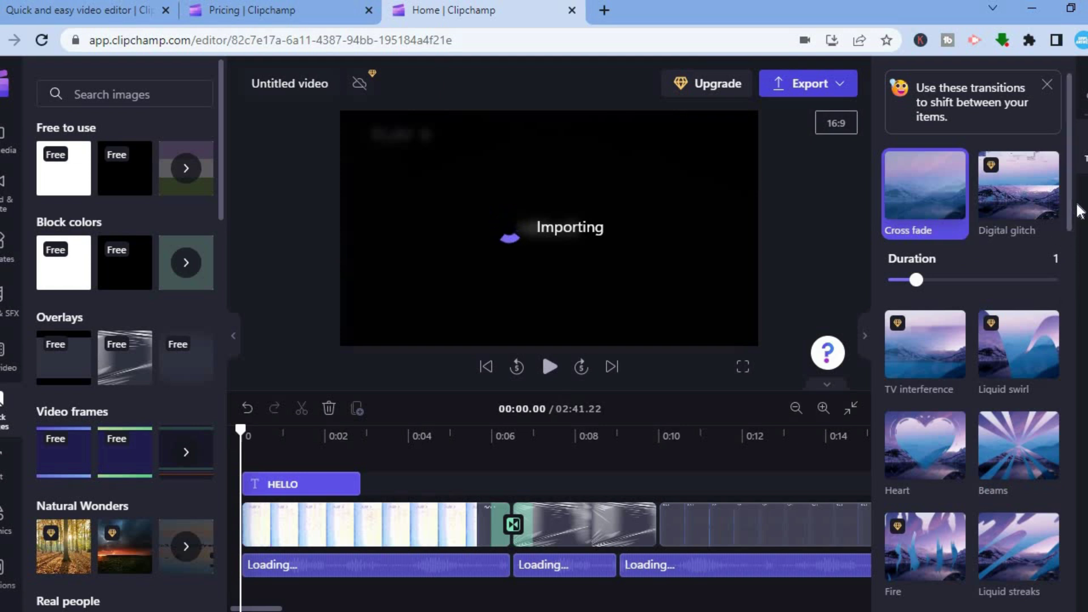
{"action": "mouse_move", "coordinate": [1070, 218]}
{"action": "left_mouse_down"}
{"action": "mouse_move", "coordinate": [1071, 269]}
{"action": "mouse_move", "coordinate": [1074, 220]}
{"action": "left_mouse_up"}
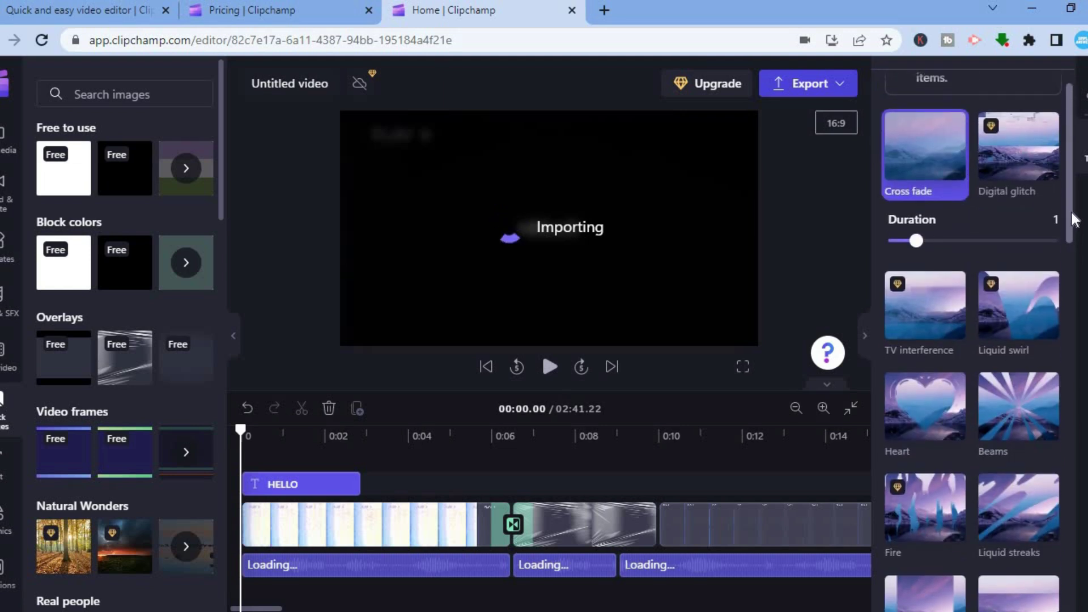
{"action": "left_click", "coordinate": [1013, 417]}
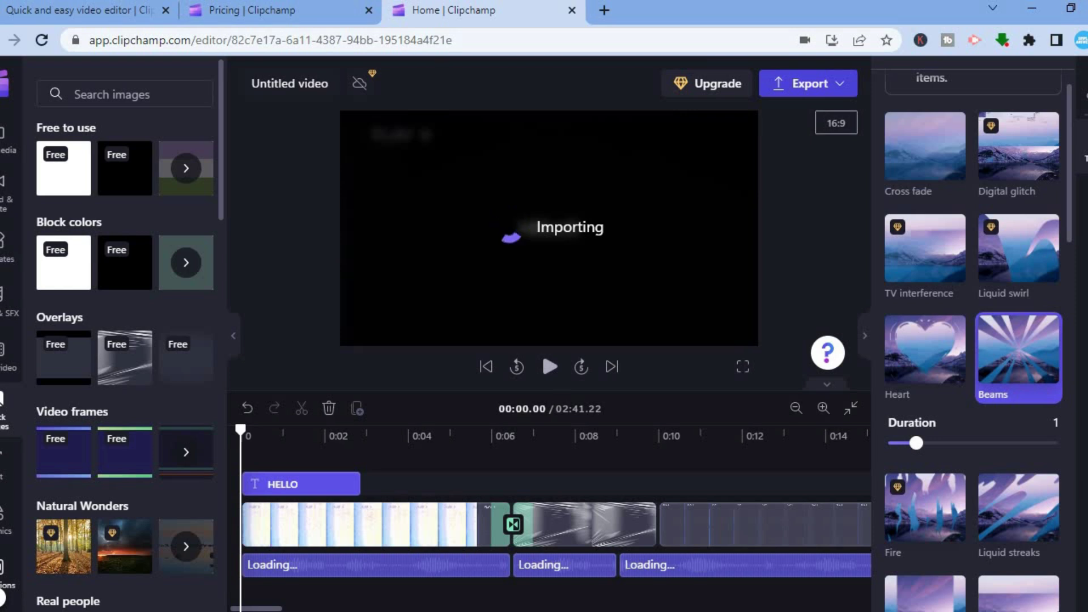
Step: Look through the transitions library and the graphics library with its stickers, backgrounds, frames and shapes
{"action": "left_click", "coordinate": [4, 589]}
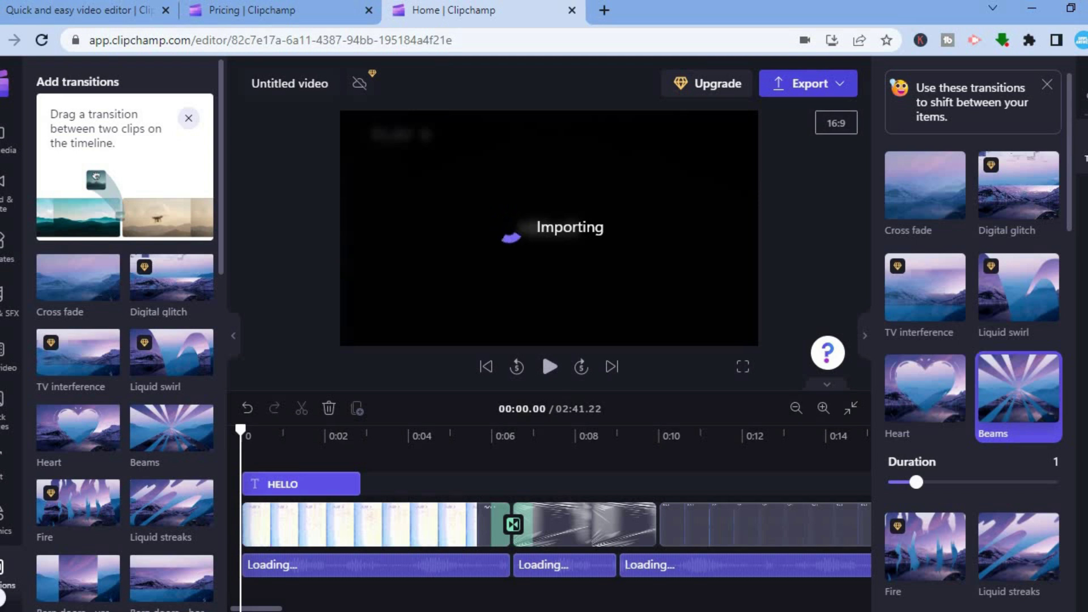
{"action": "scroll", "coordinate": [3, 592], "scroll_direction": "down", "scroll_amount": 1}
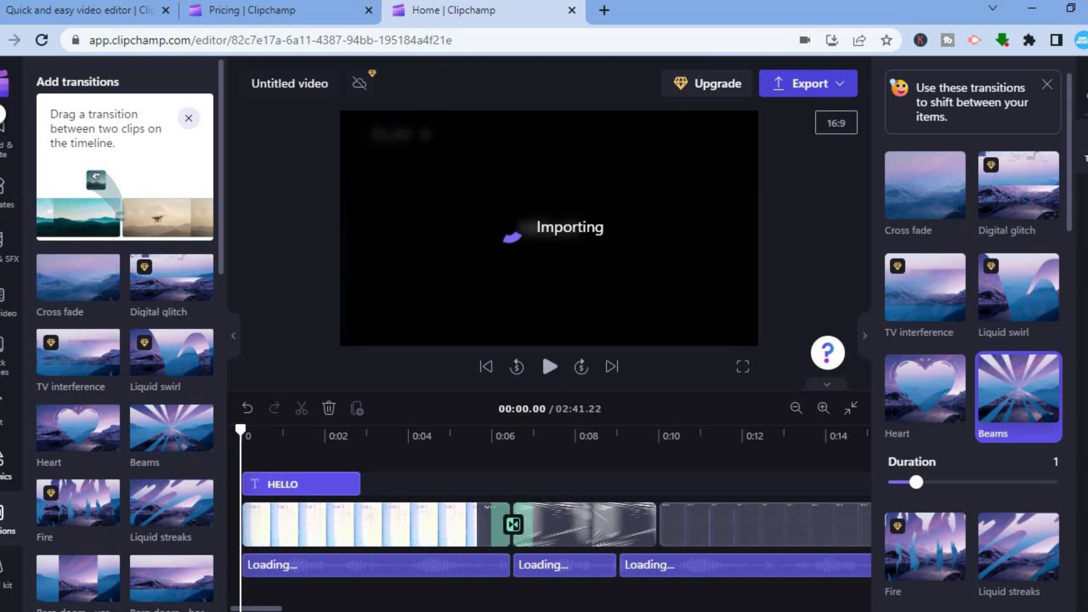
{"action": "left_click", "coordinate": [4, 462]}
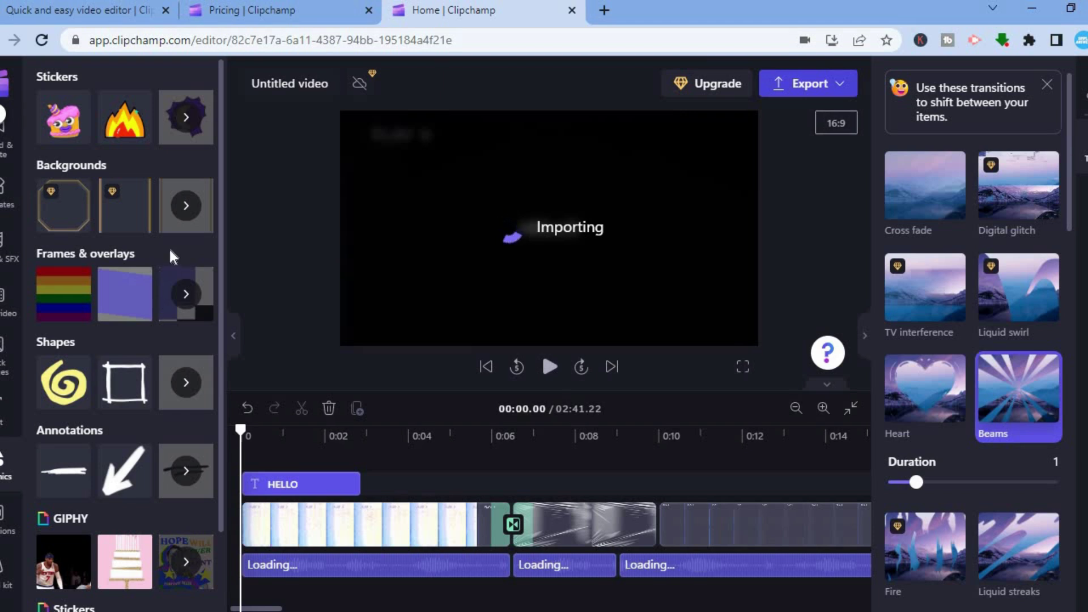
{"action": "mouse_move", "coordinate": [121, 292]}
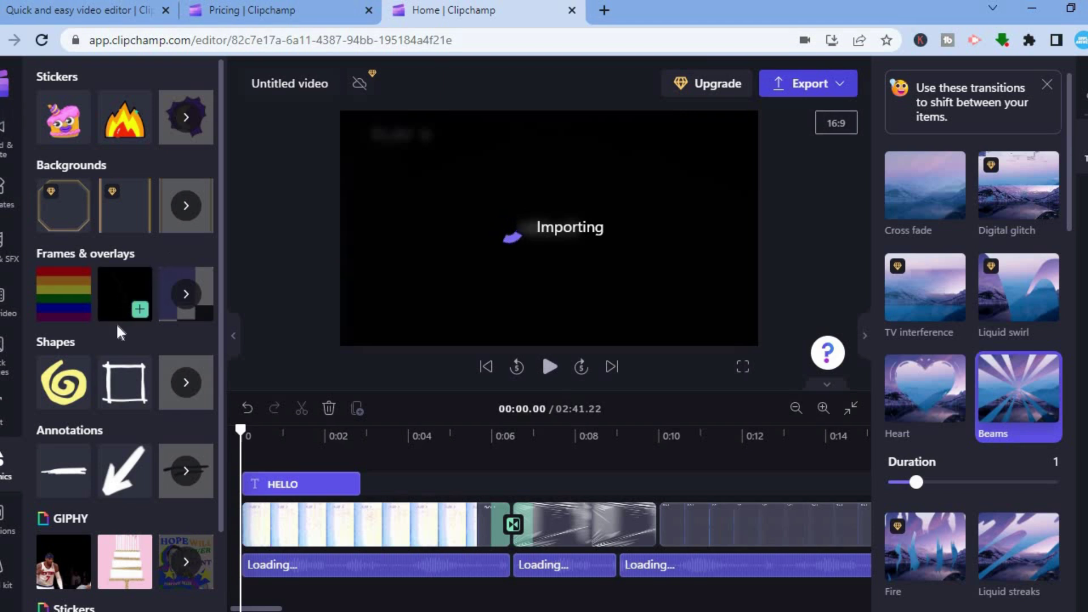
{"action": "mouse_move", "coordinate": [134, 356]}
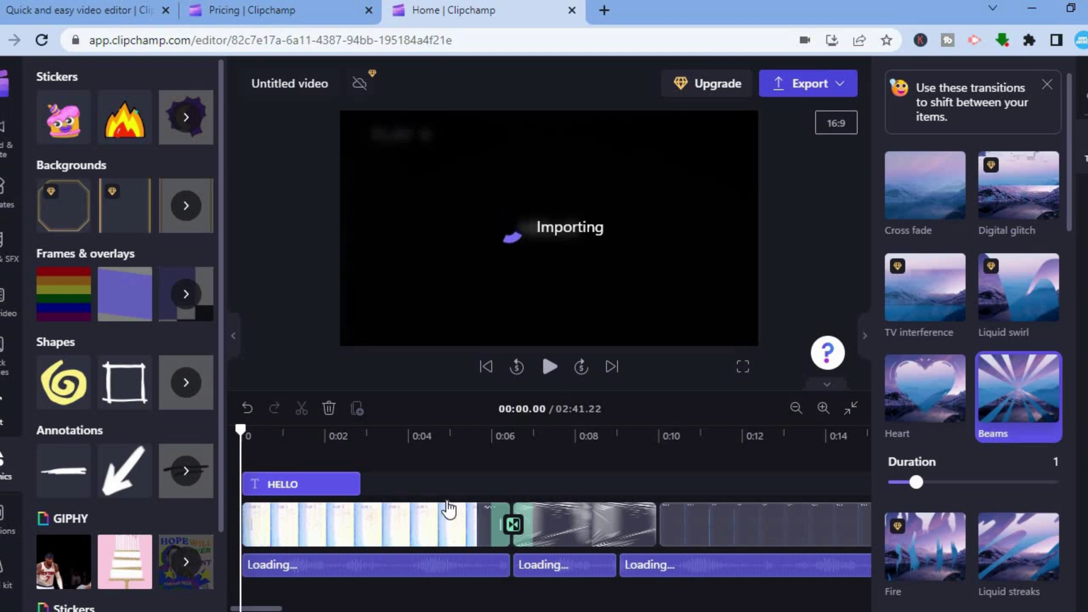
Step: Crop a thin strip off the upper edge of the first VHS overlay clip and apply the crop
{"action": "left_click", "coordinate": [377, 523]}
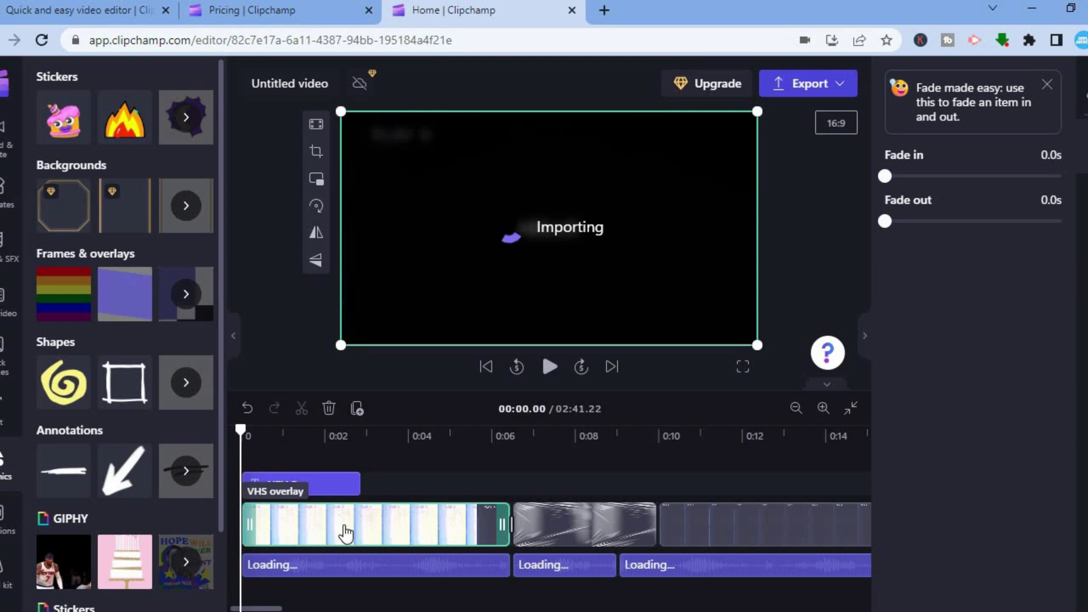
{"action": "left_click", "coordinate": [318, 152]}
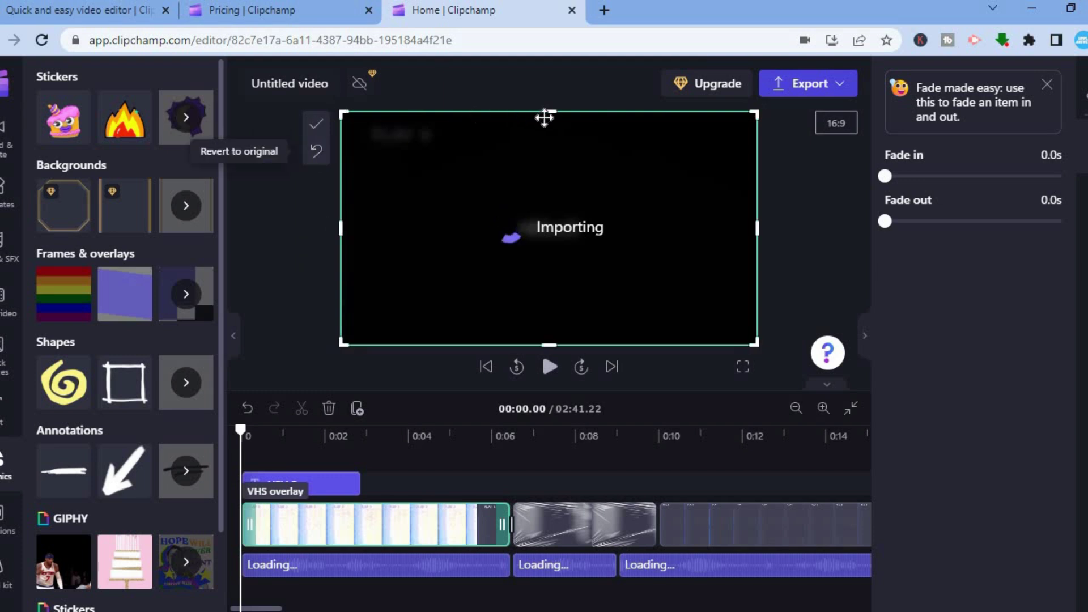
{"action": "left_click_drag", "start_coordinate": [545, 116], "coordinate": [553, 126]}
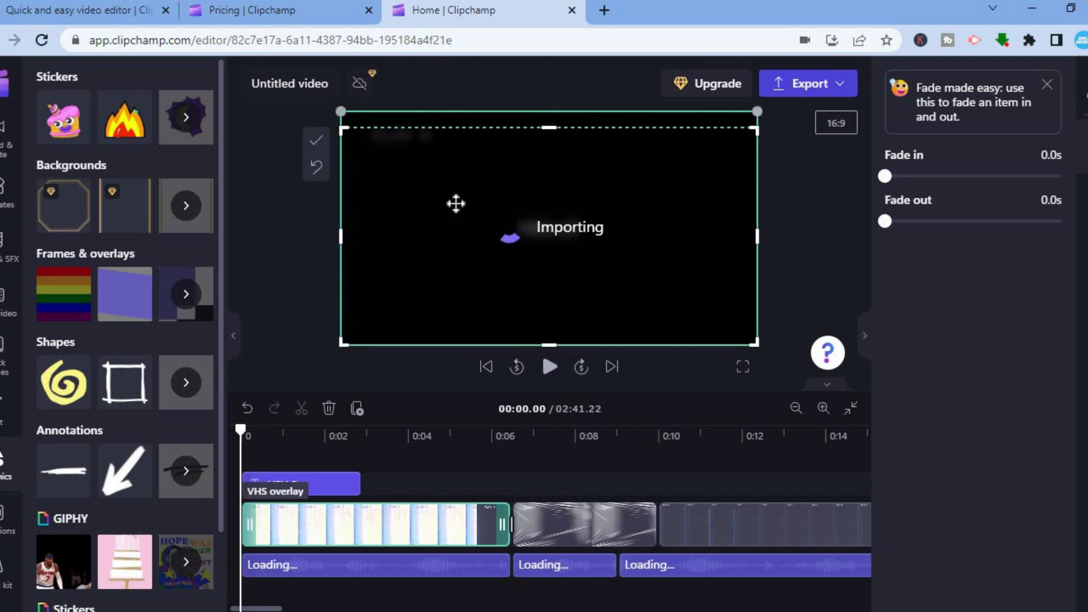
{"action": "left_click", "coordinate": [317, 146]}
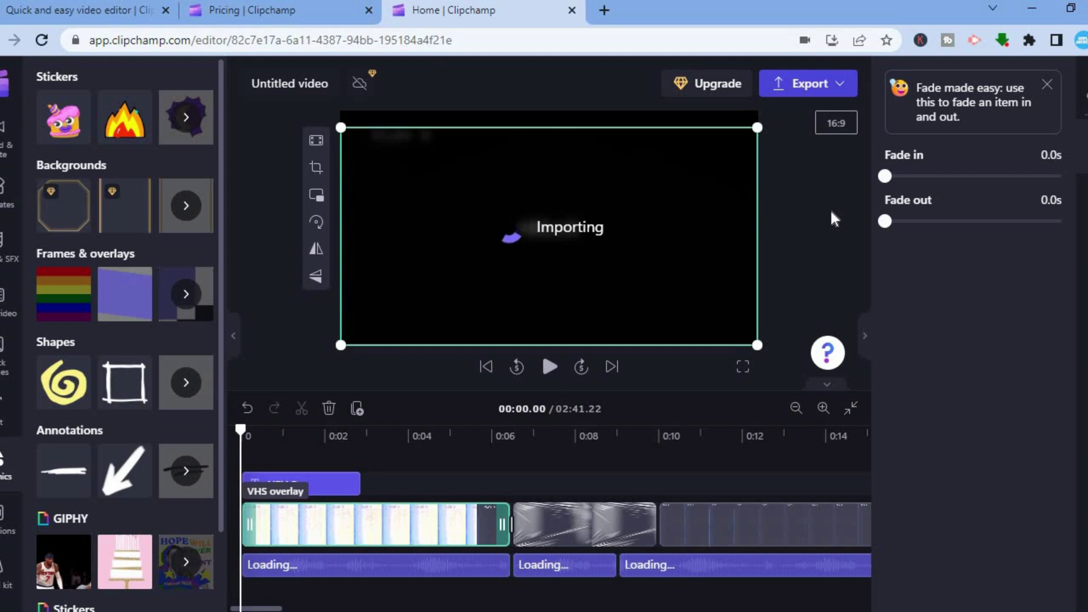
Step: Export the video in 1080p high quality and look through the available save and share destinations
{"action": "left_click", "coordinate": [833, 90]}
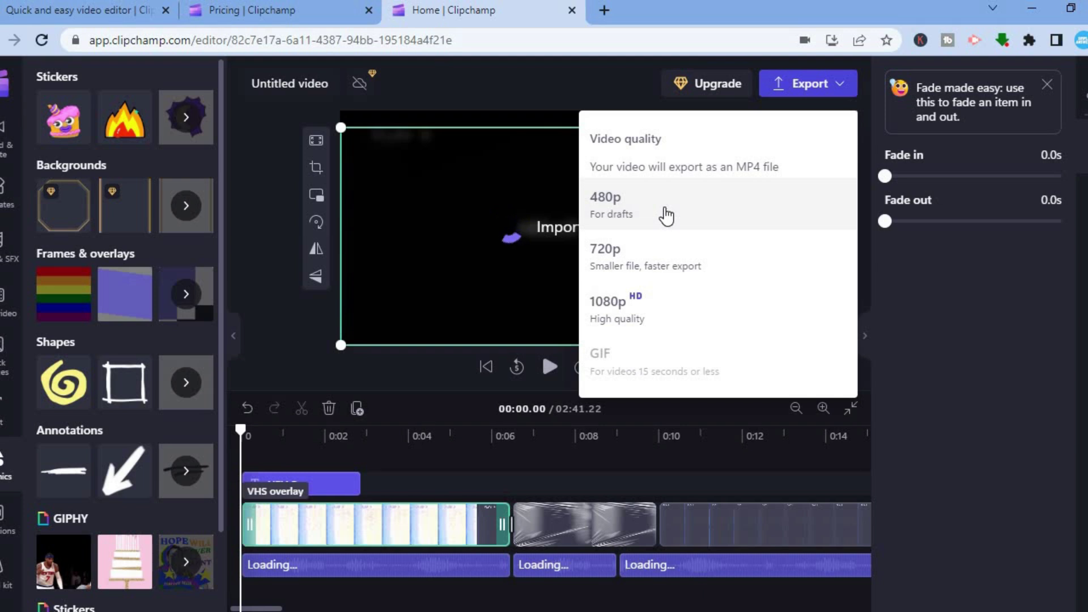
{"action": "left_click", "coordinate": [641, 321]}
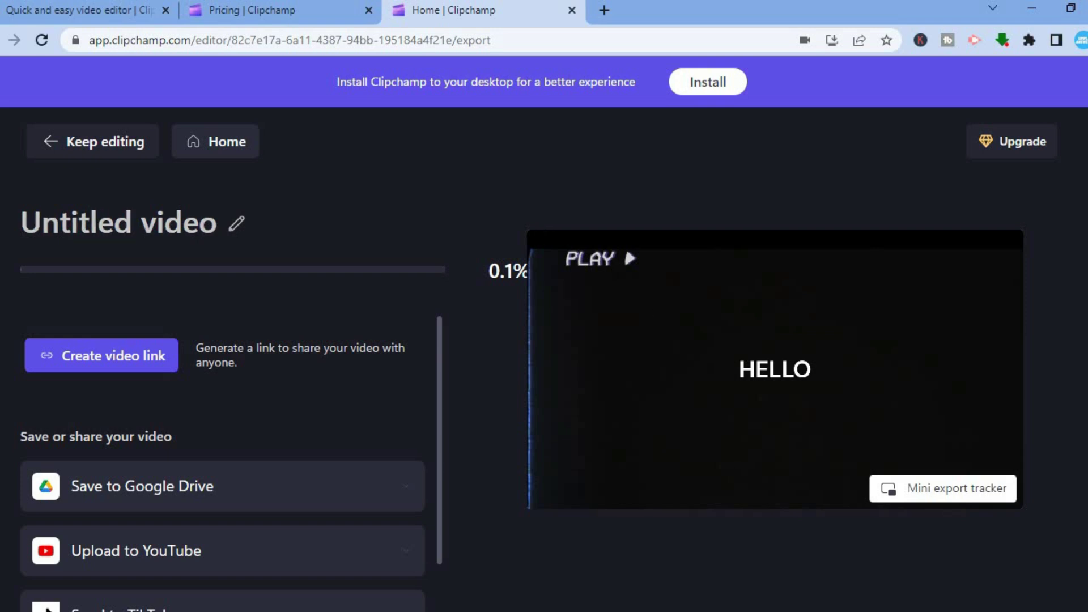
{"action": "scroll", "coordinate": [544, 333], "scroll_direction": "down", "scroll_amount": 2}
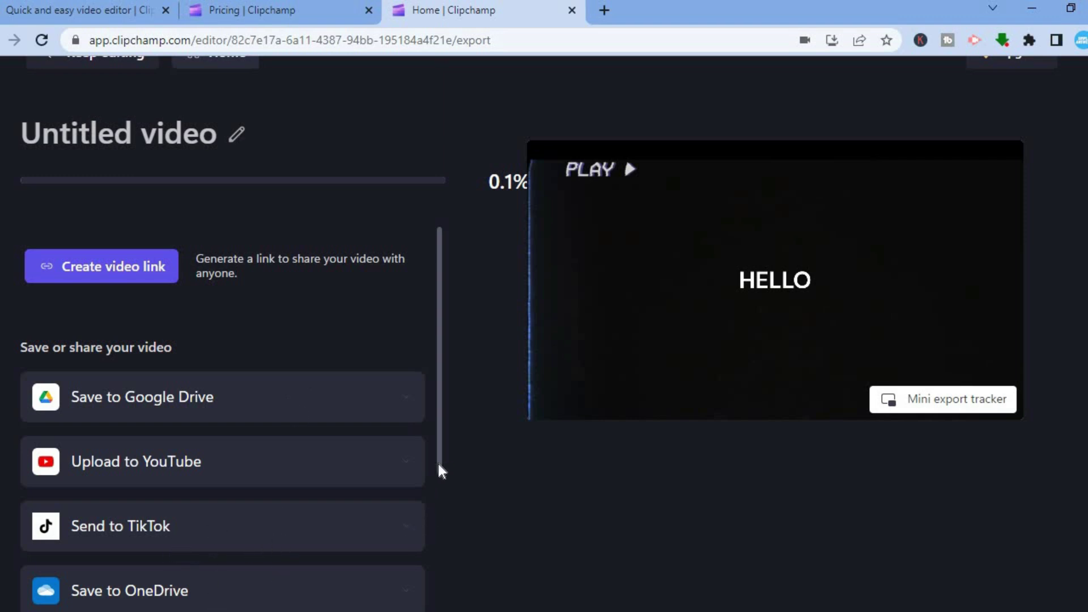
{"action": "scroll", "coordinate": [439, 508], "scroll_direction": "down", "scroll_amount": 4}
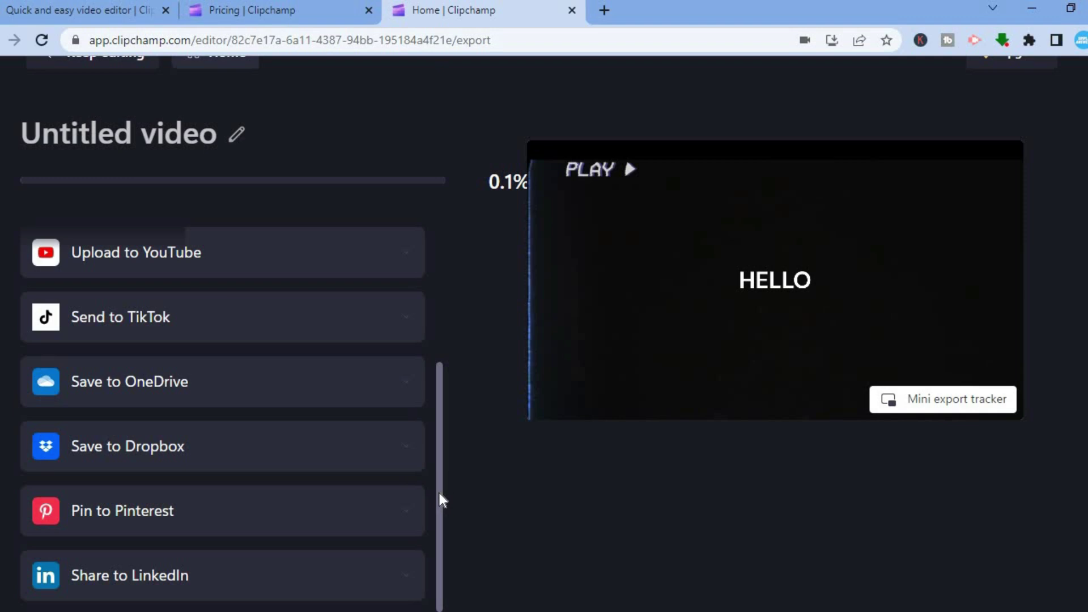
{"action": "left_click_drag", "start_coordinate": [437, 538], "coordinate": [434, 328]}
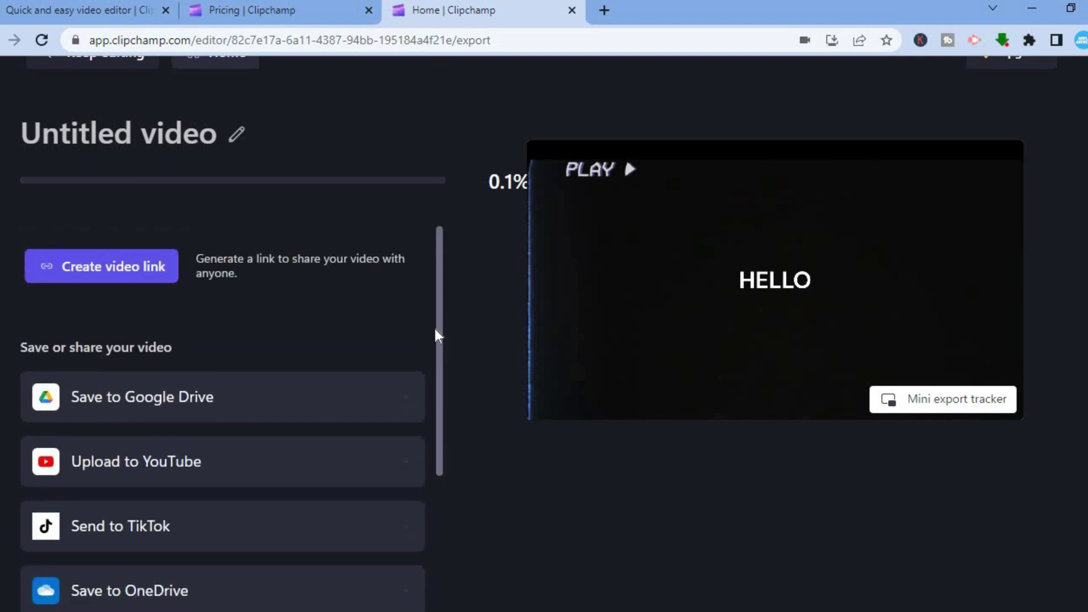